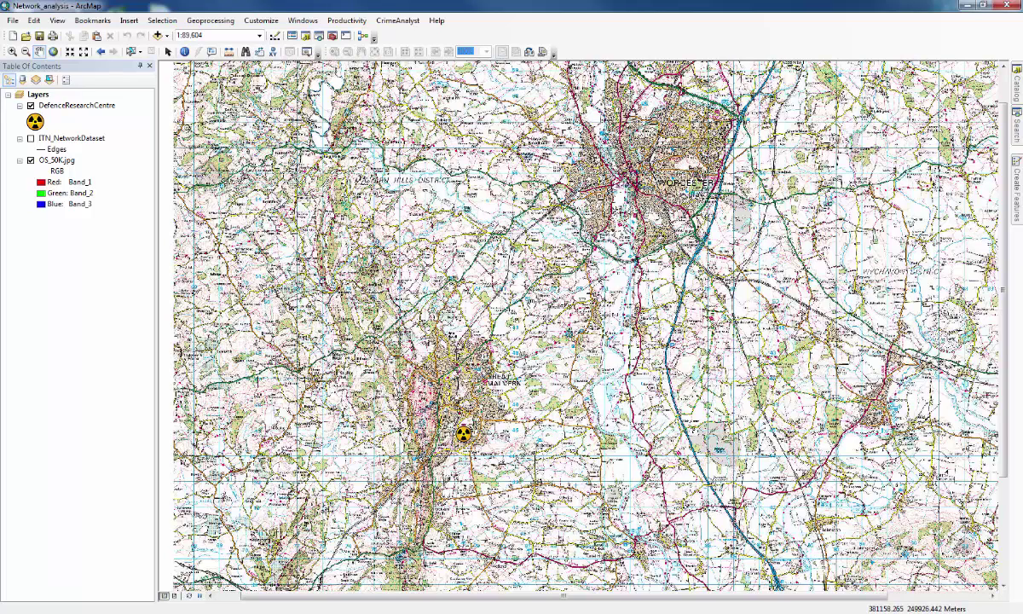
Step: Show the ITN_NetworkDataset layer and set the OS_50K.jpg basemap's transparency to 50%
left_click_drag(515, 298, 501, 291)
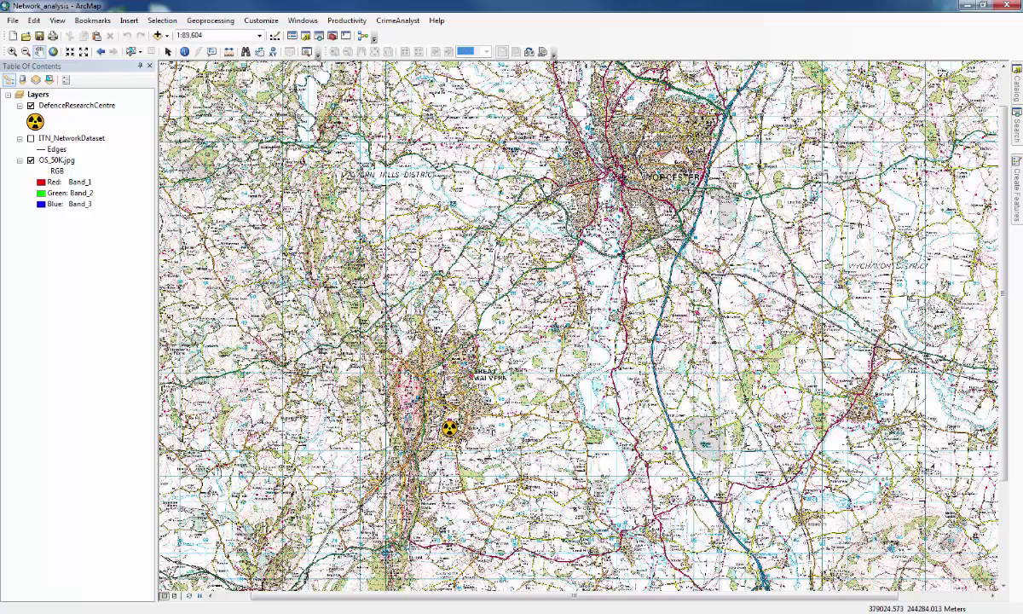
left_click(30, 139)
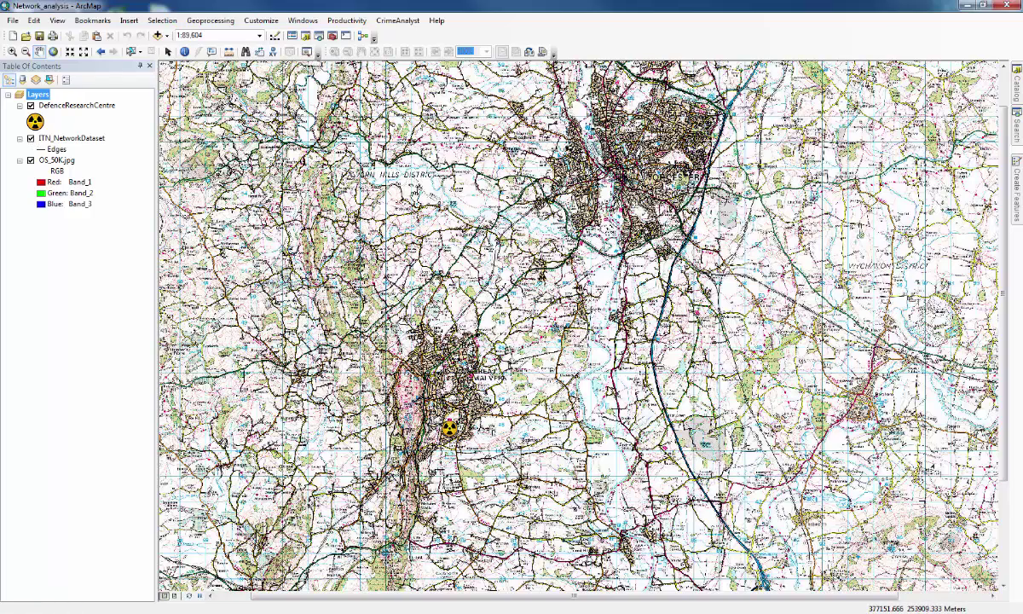
left_click(56, 160)
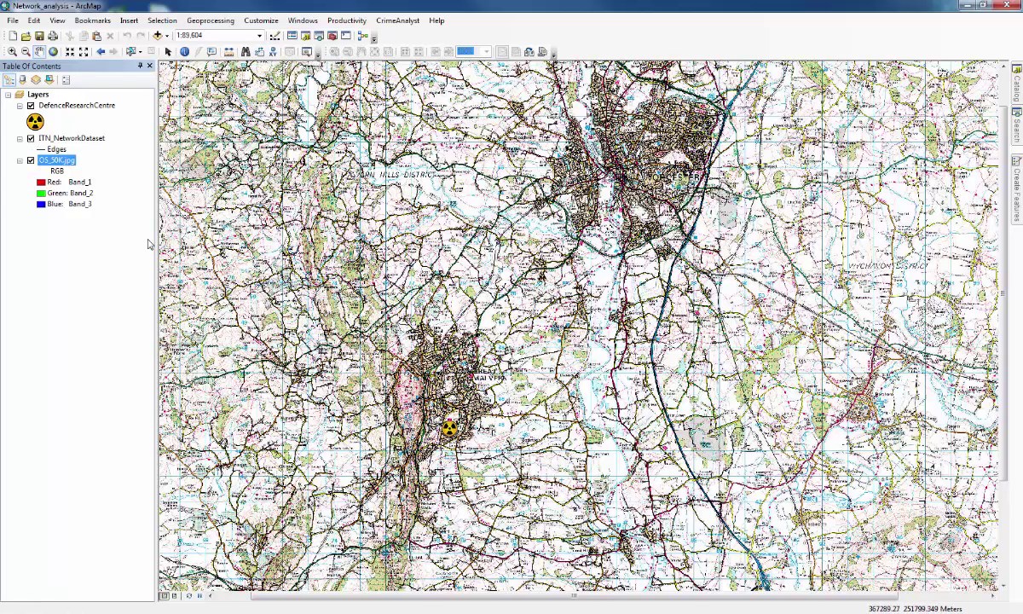
double_click(56, 160)
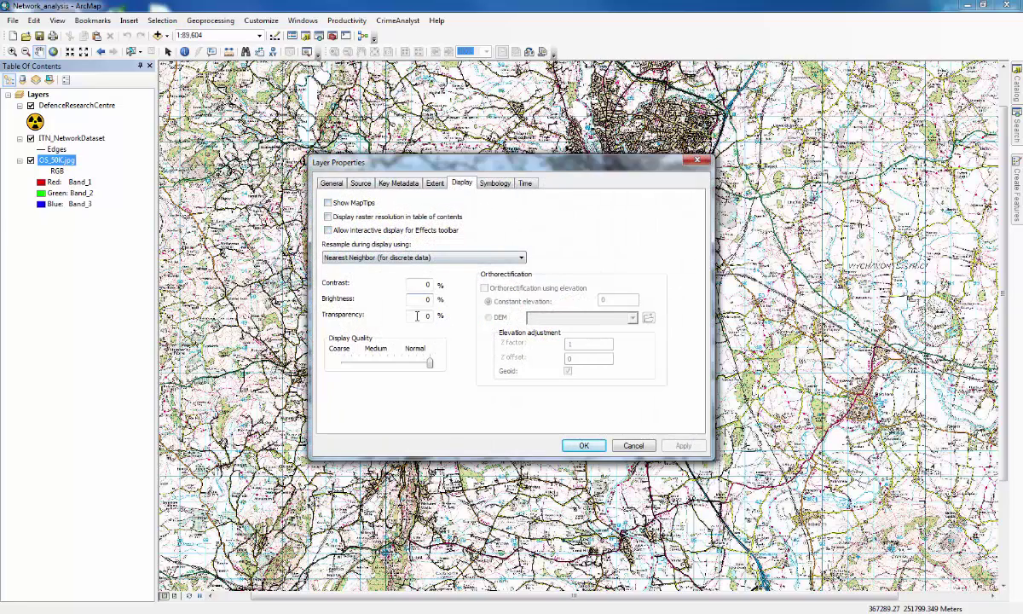
type("50")
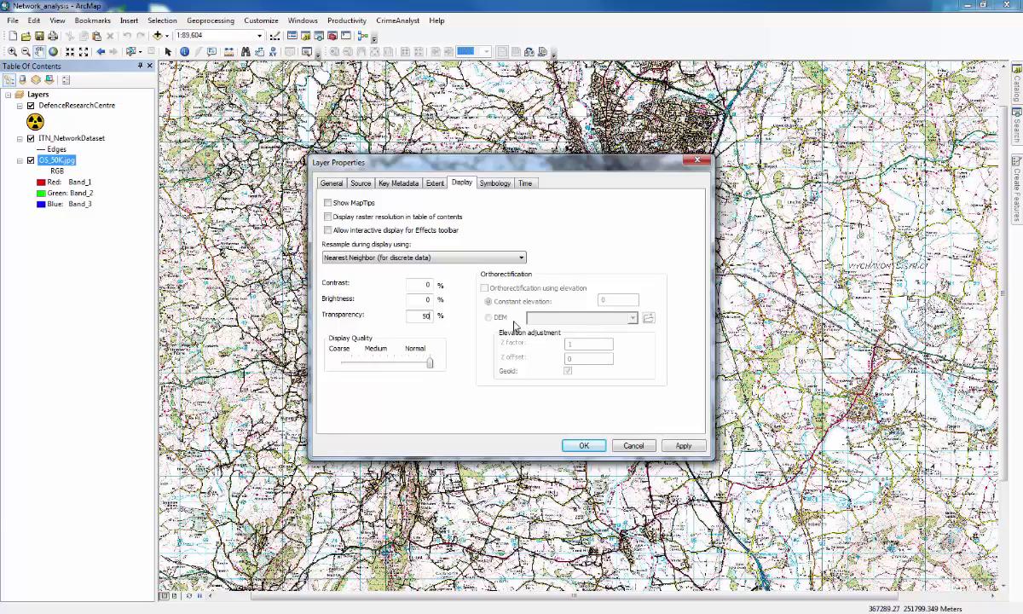
left_click(601, 445)
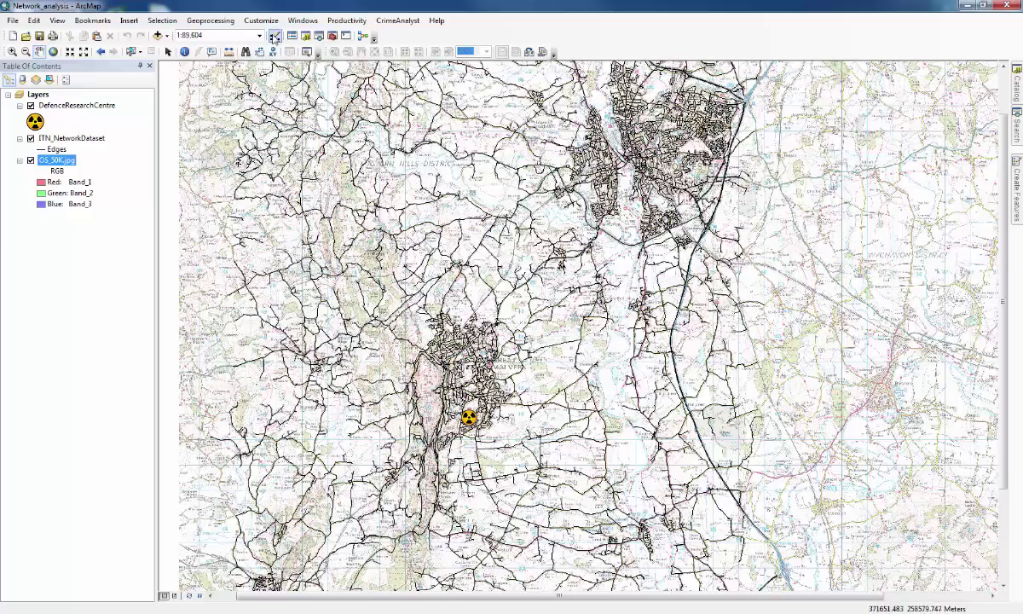
Step: Display the Network Analyst toolbar and open the Network Analyst window
left_click(261, 20)
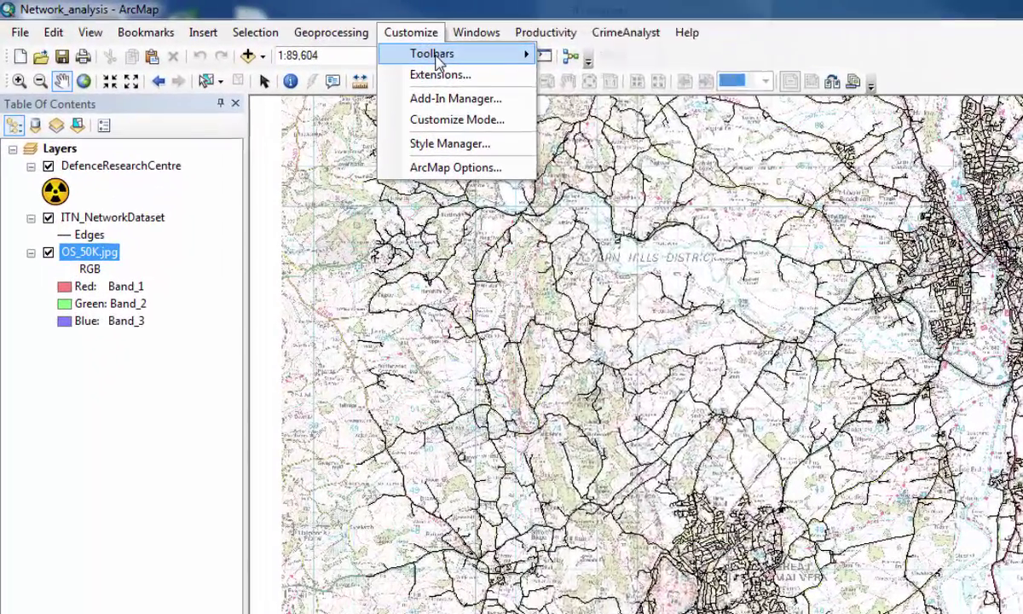
mouse_move(437, 58)
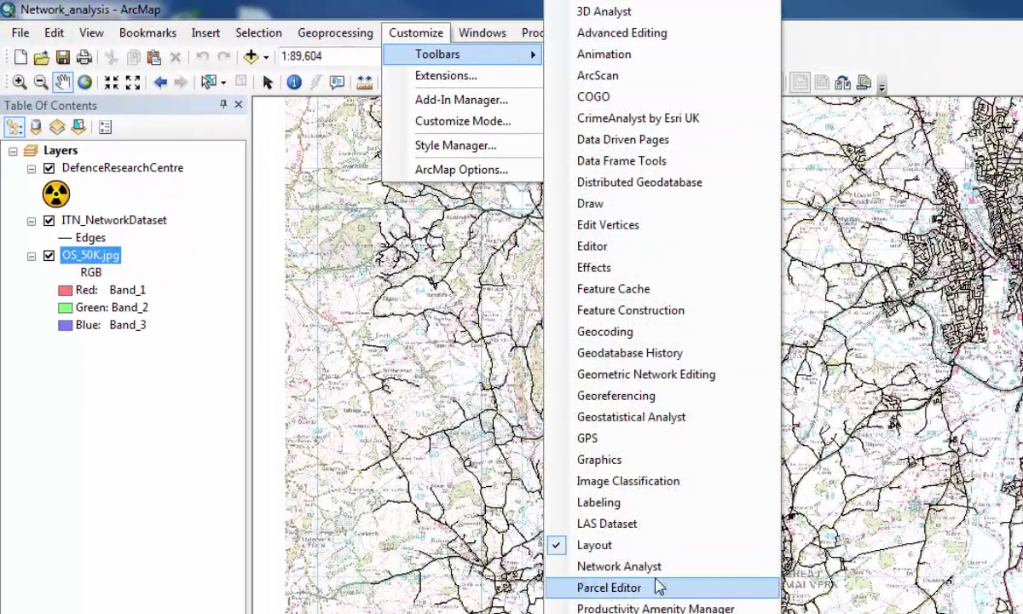
left_click(664, 567)
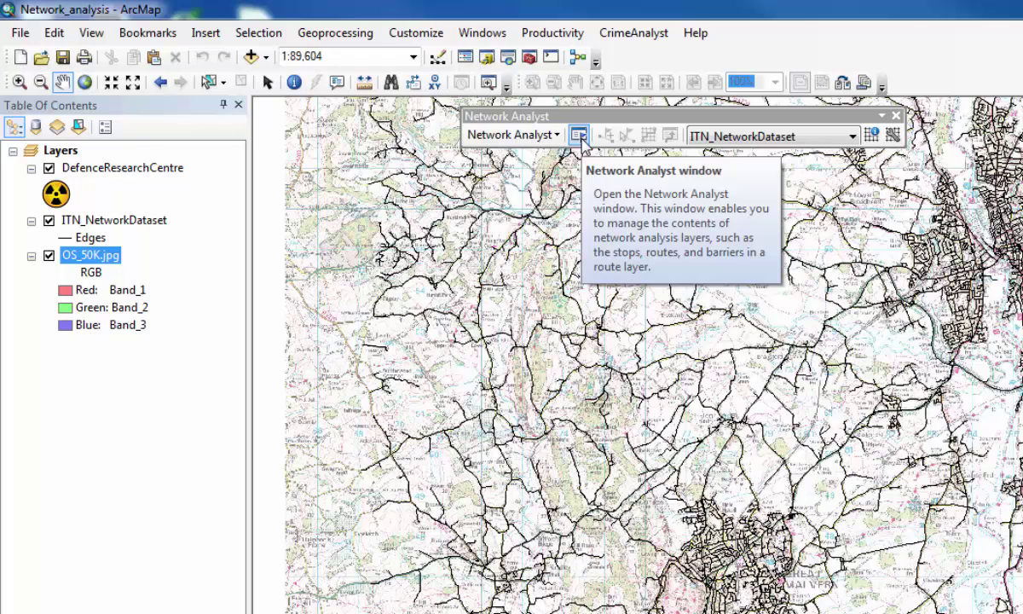
left_click(579, 136)
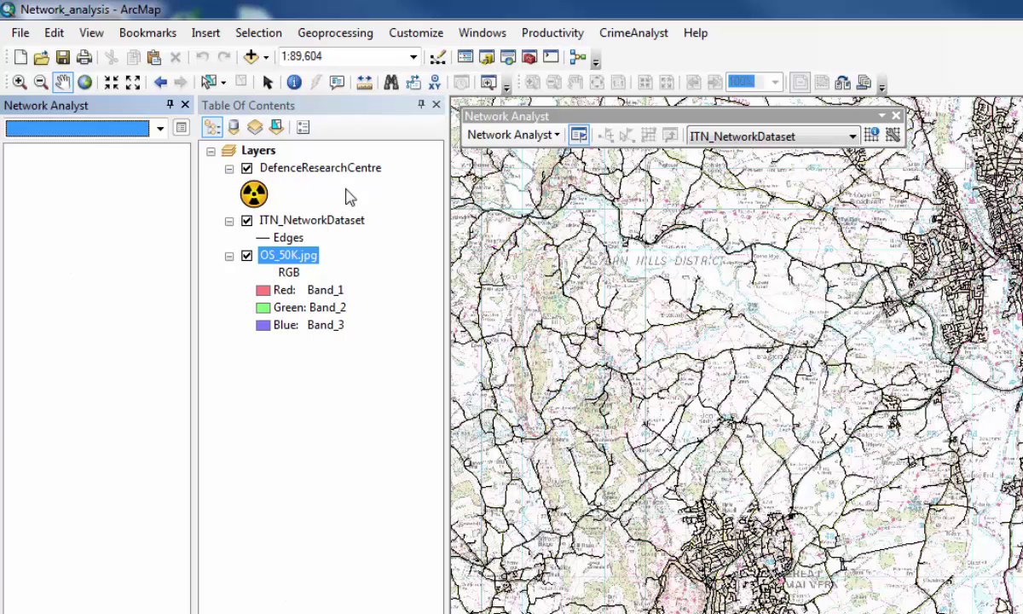
Step: Create a new service area analysis layer and load its facilities from DefenceResearchCentre with a 5000-meter search tolerance
left_click(546, 137)
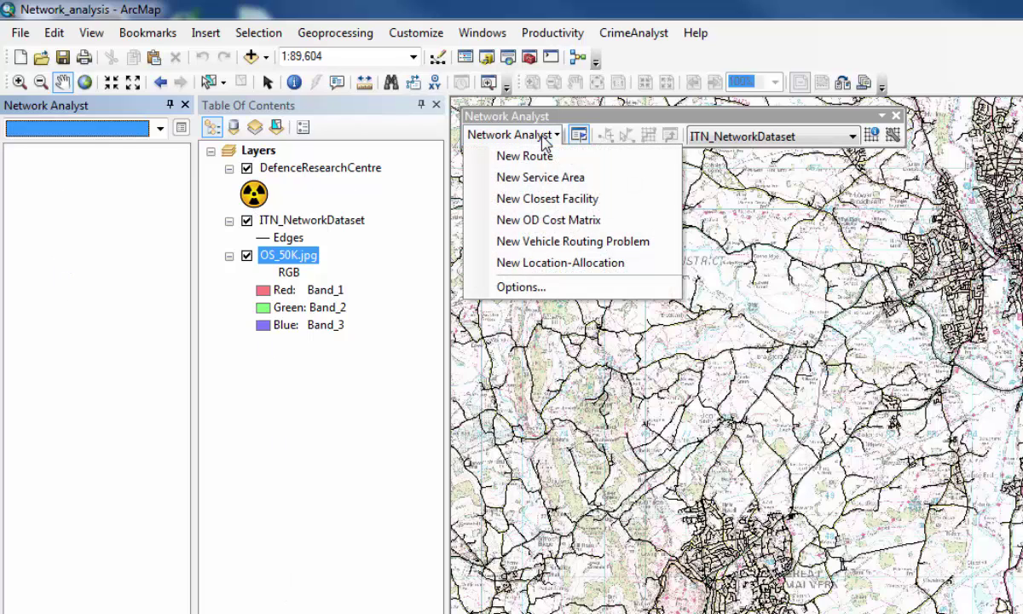
left_click(578, 177)
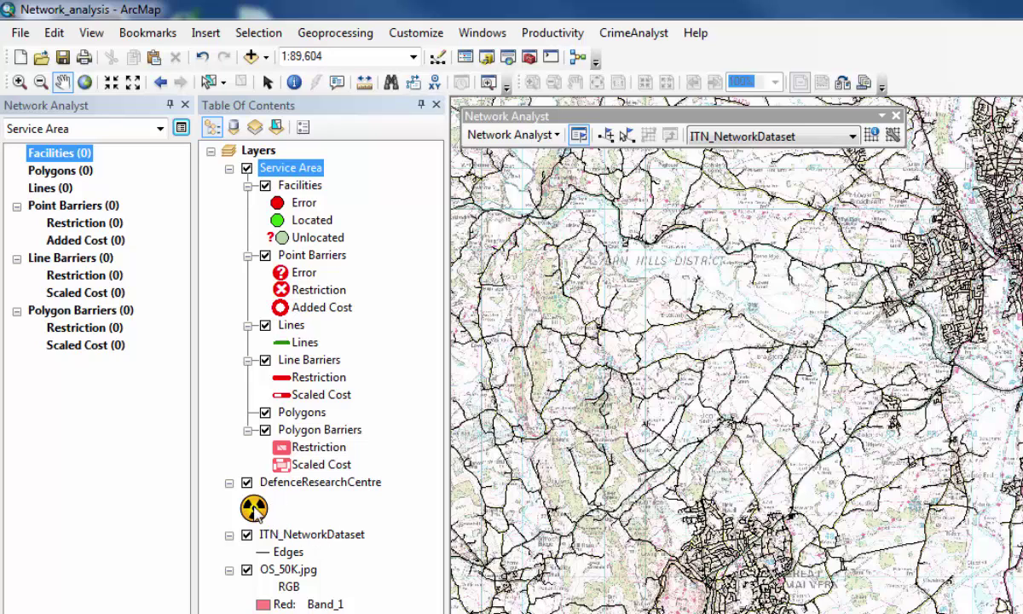
right_click(66, 158)
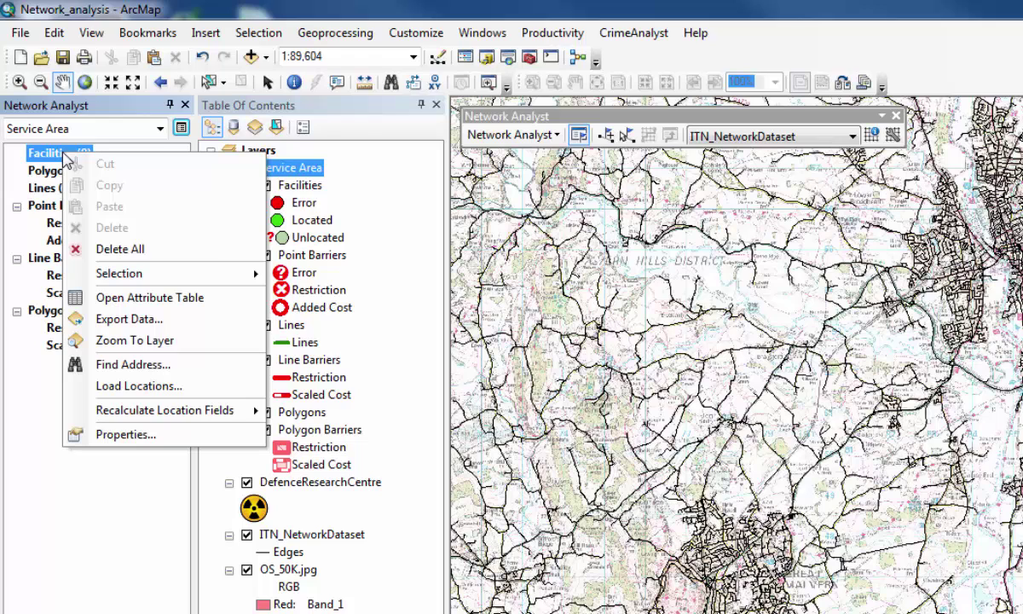
left_click(179, 394)
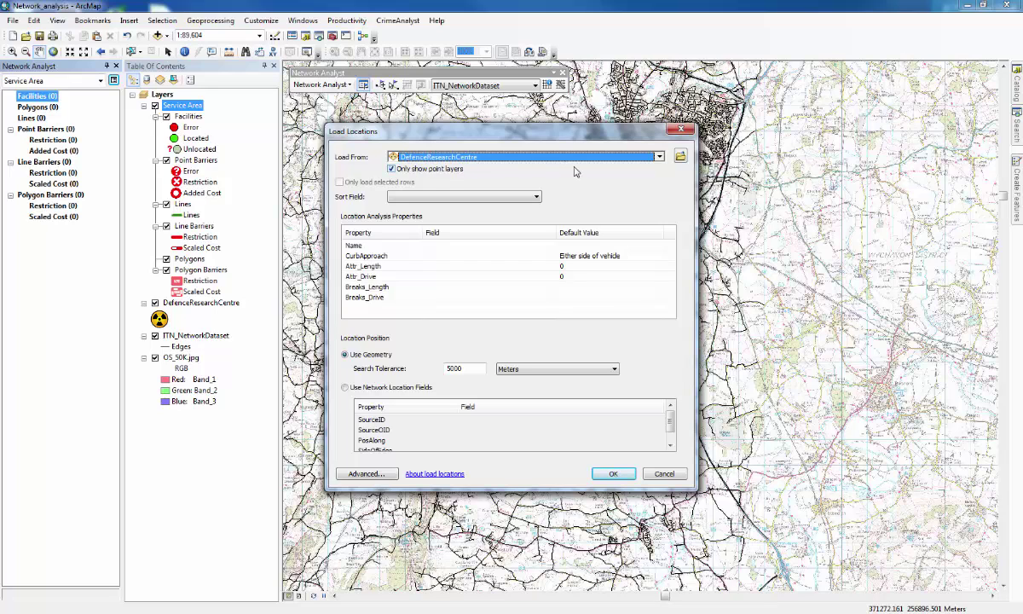
left_click(613, 473)
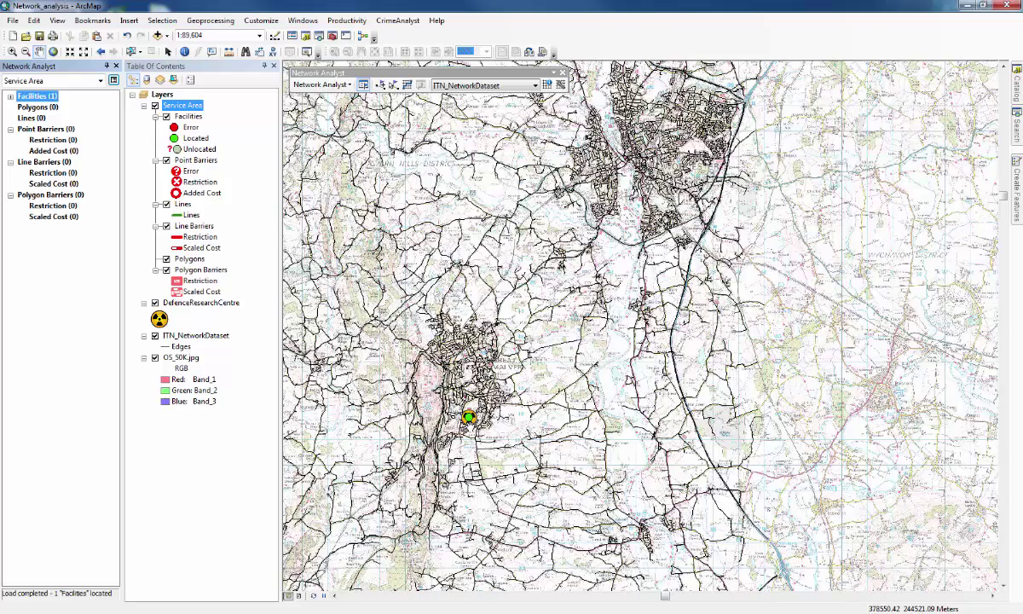
Step: Set the service area's impedance to Length (Meters) and its default breaks to 2000
scroll(441, 394, "down", 1)
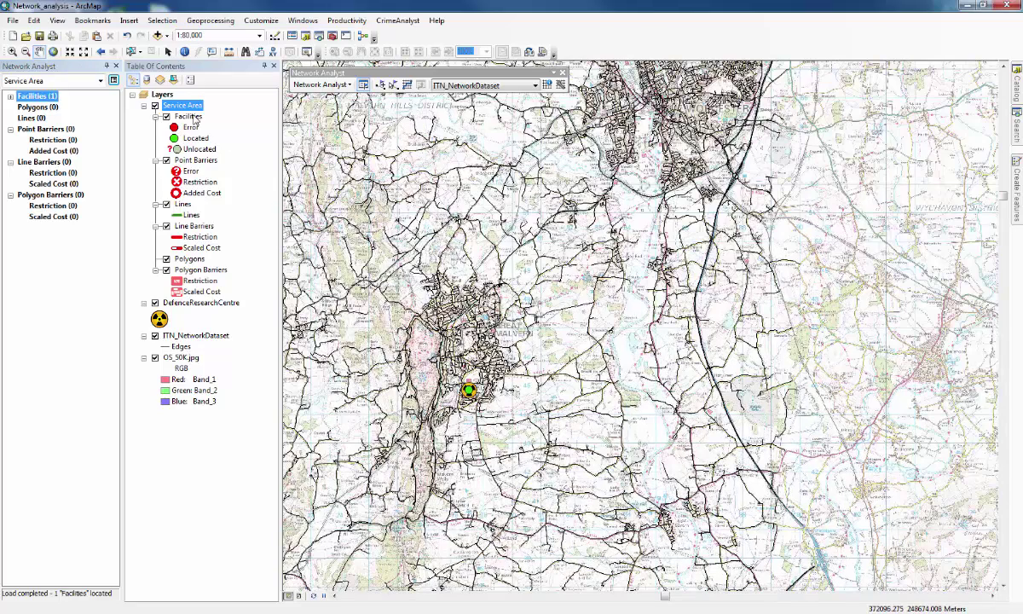
right_click(191, 108)
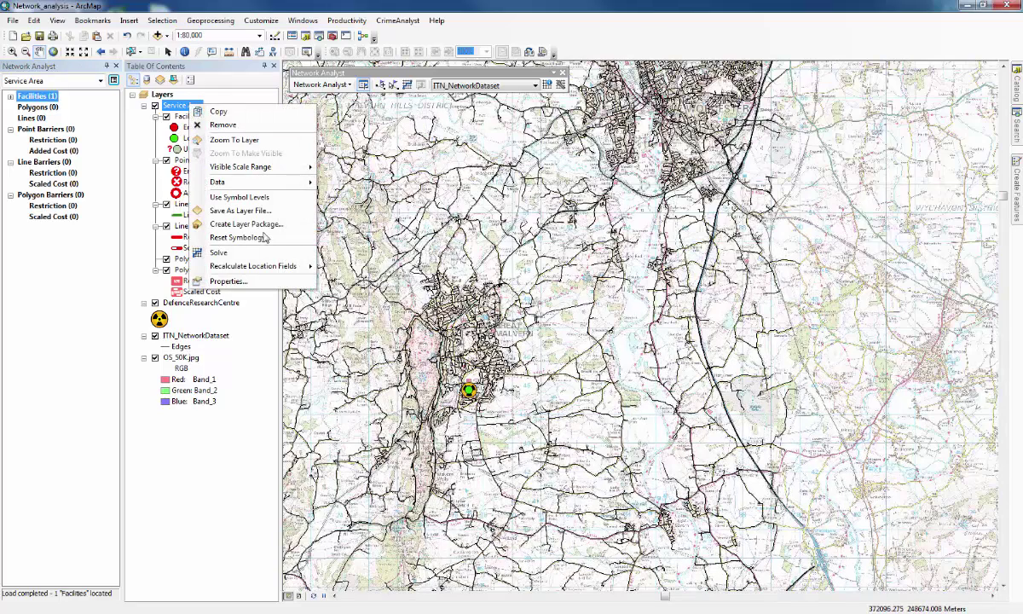
left_click(269, 283)
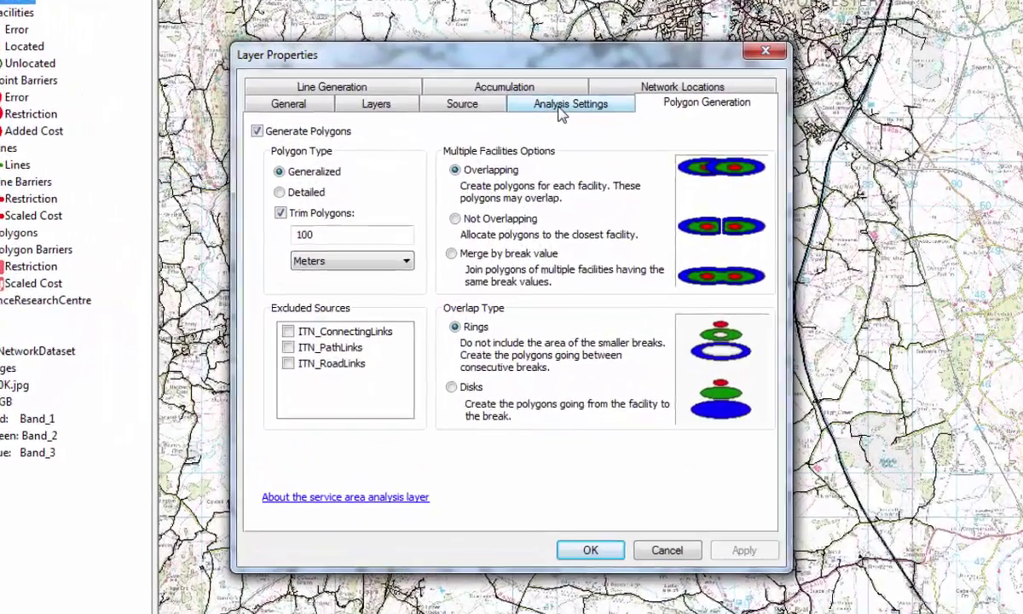
left_click(543, 179)
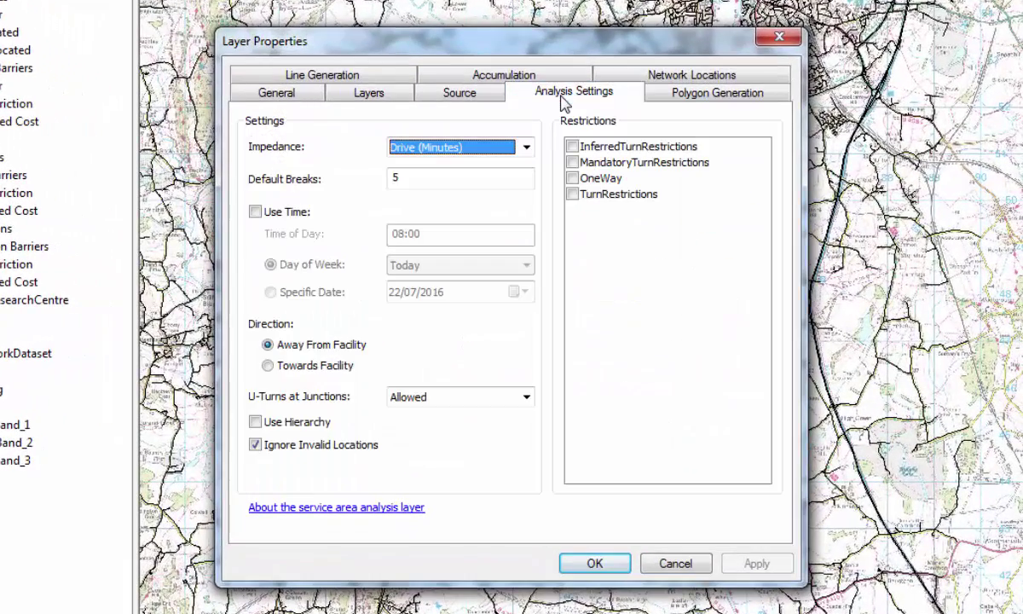
left_click(526, 147)
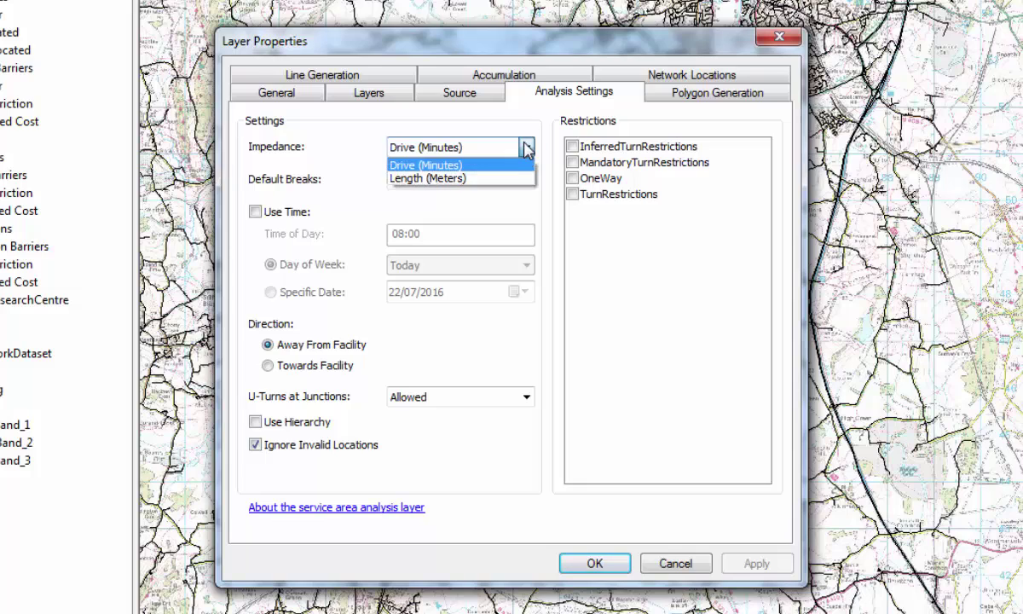
left_click(459, 179)
left_click(458, 178)
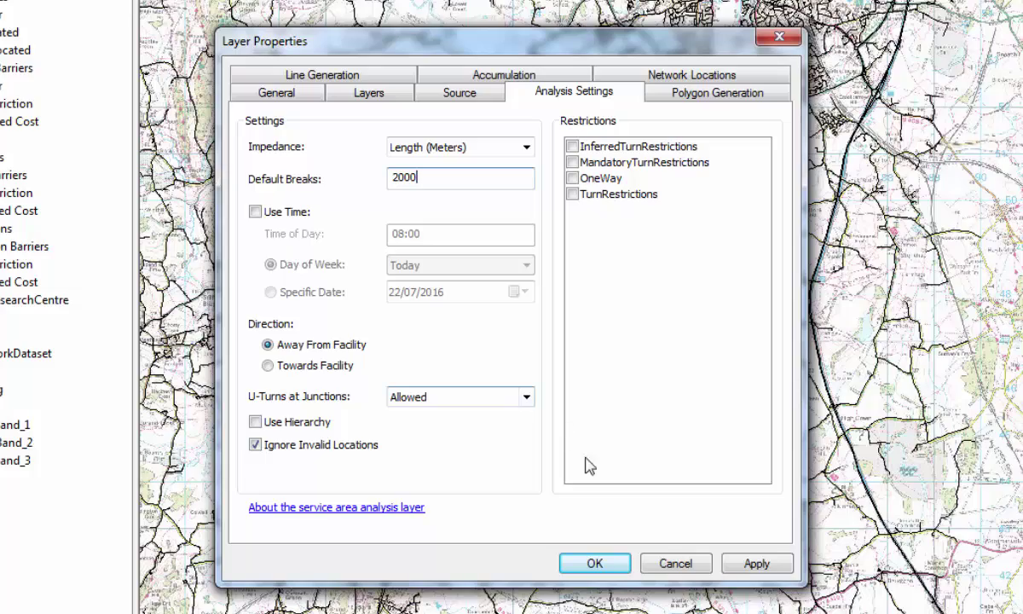
left_click(594, 563)
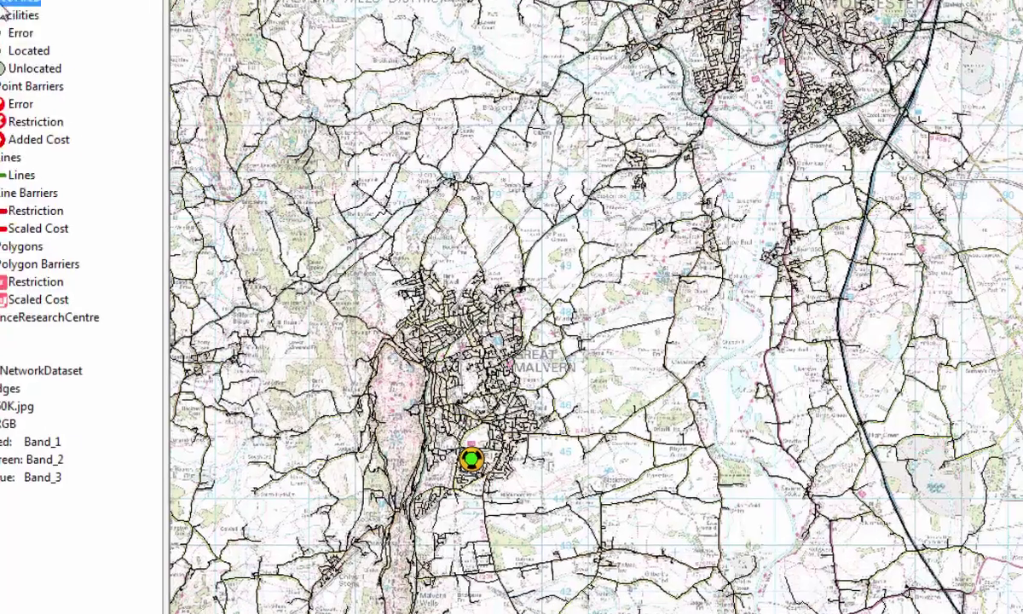
Step: Solve the service area and inspect the resulting polygon around the research centre
right_click(17, 4)
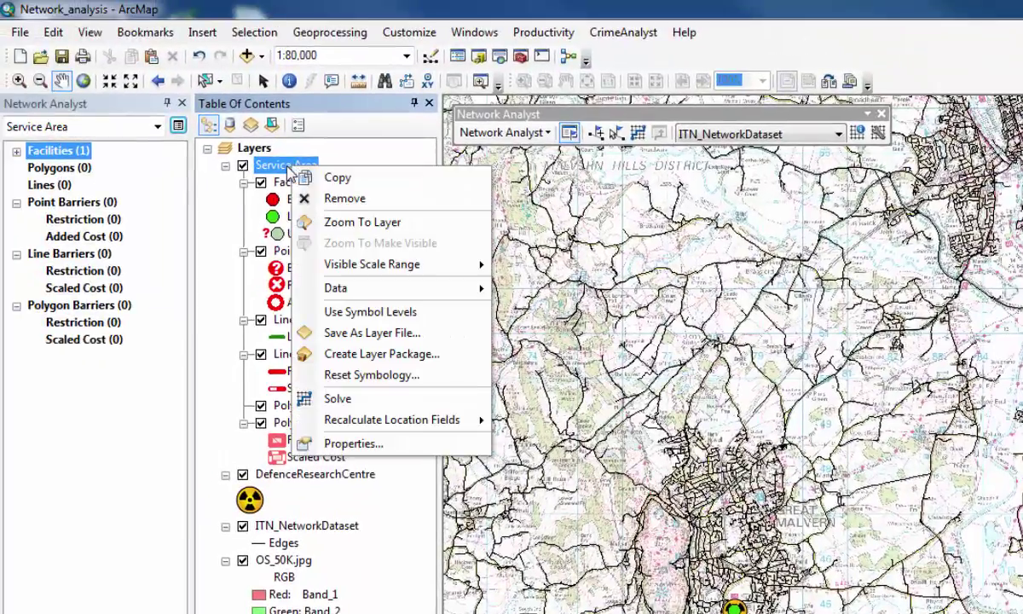
left_click(338, 398)
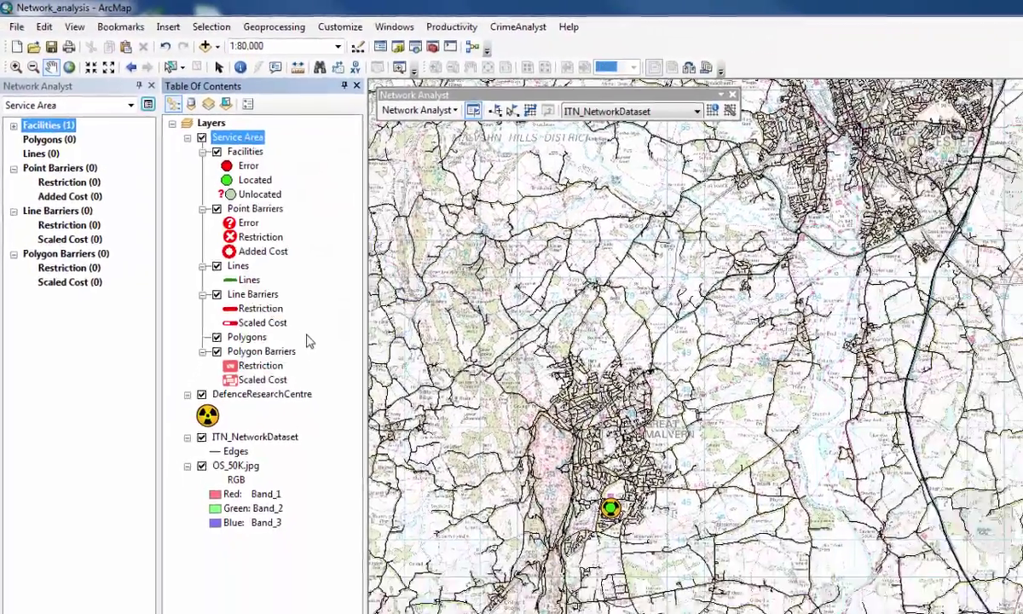
left_click_drag(531, 372, 590, 347)
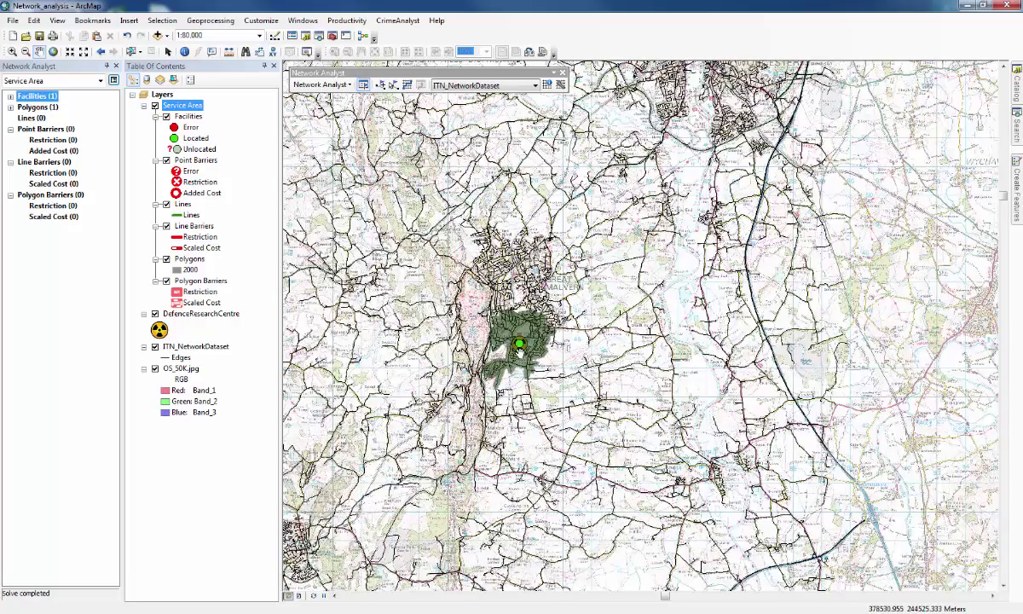
scroll(520, 352, "down", 5)
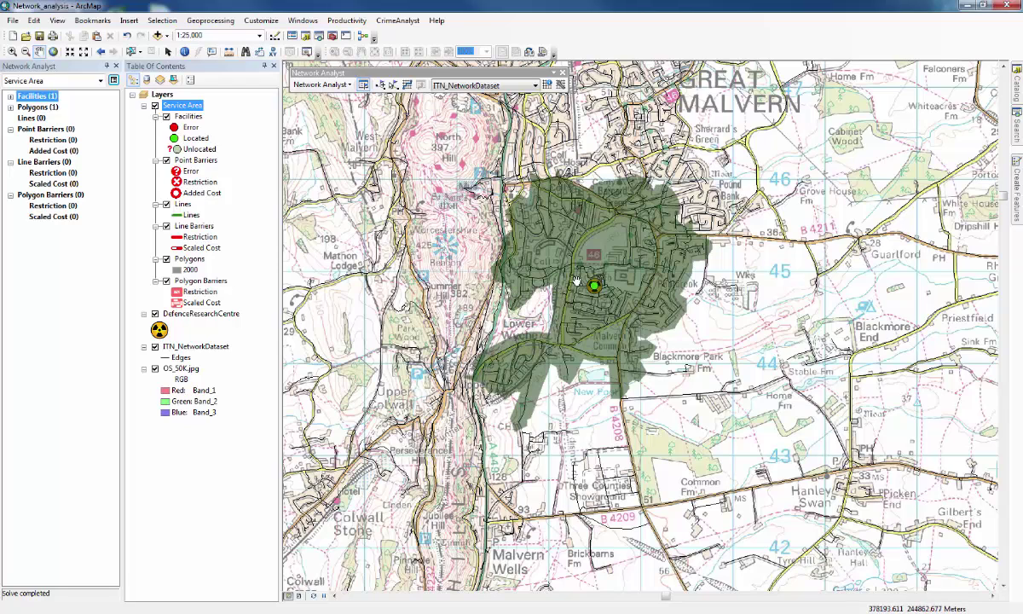
scroll(597, 287, "up", 4)
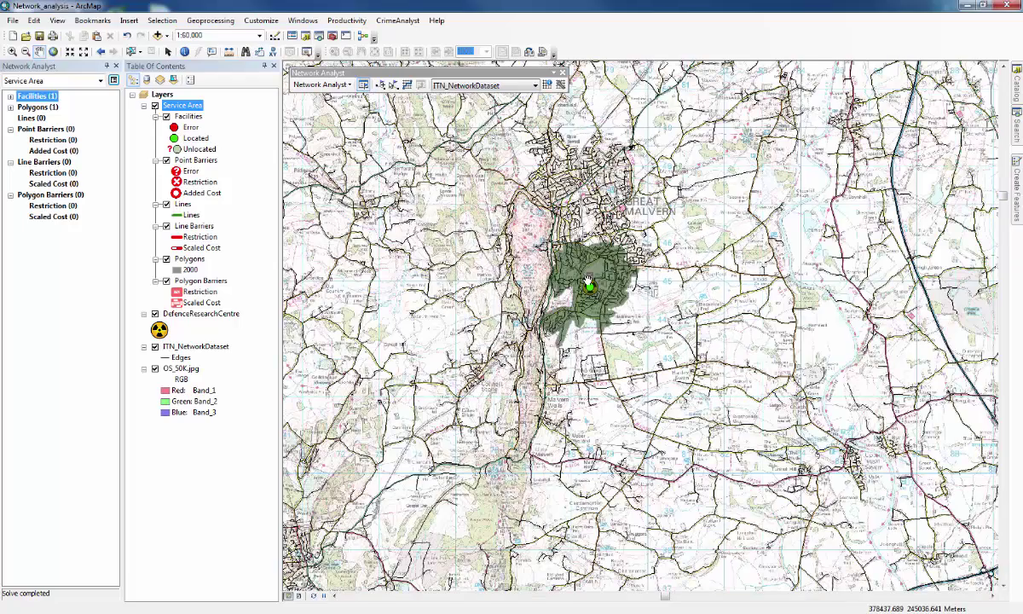
Step: Collapse the first service area layer, create a second one, and load its facilities from DefenceResearchCentre
left_click(144, 105)
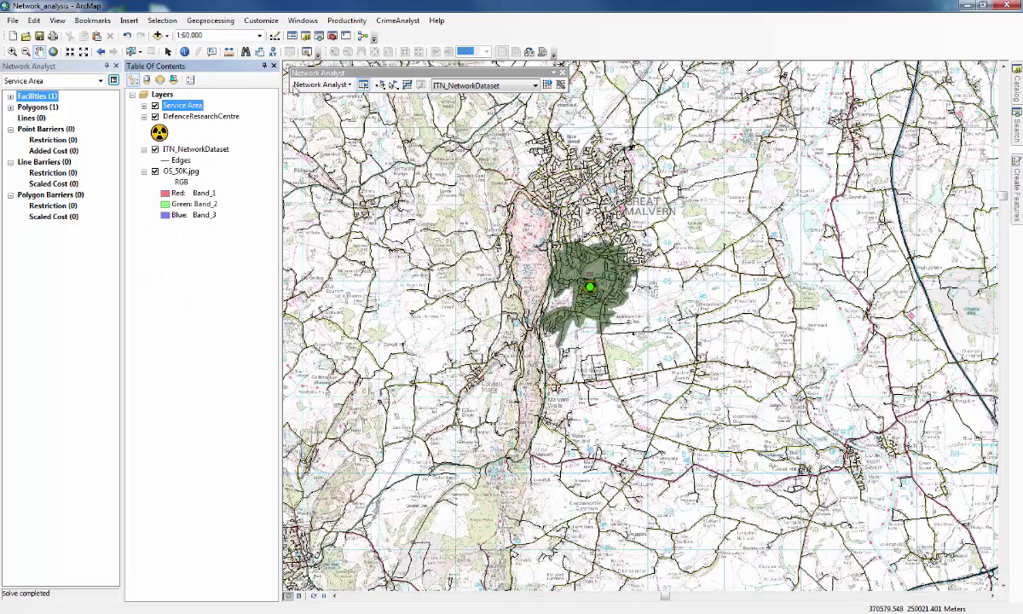
left_click(321, 85)
left_click(338, 111)
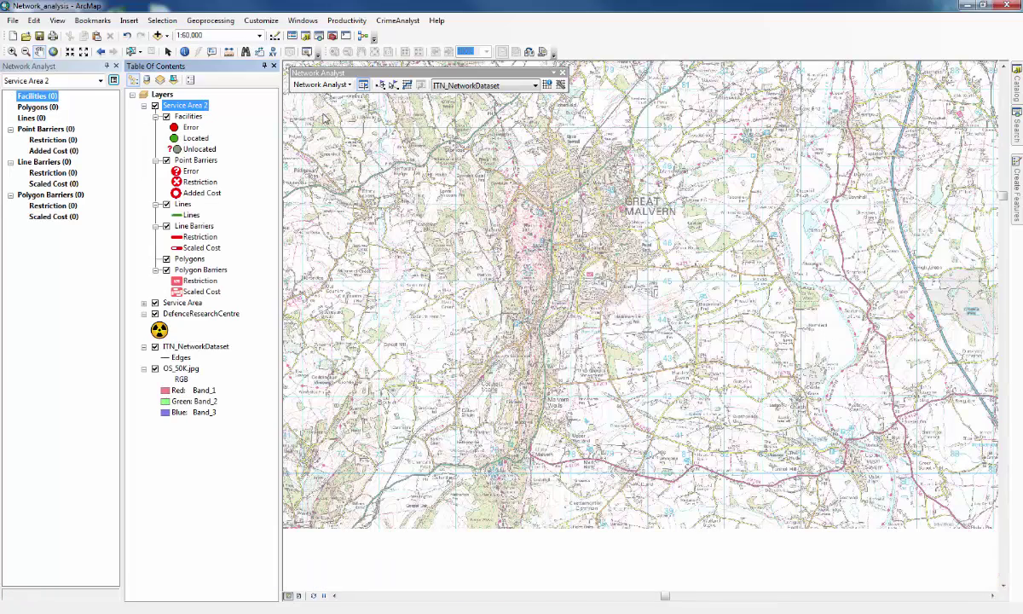
right_click(51, 97)
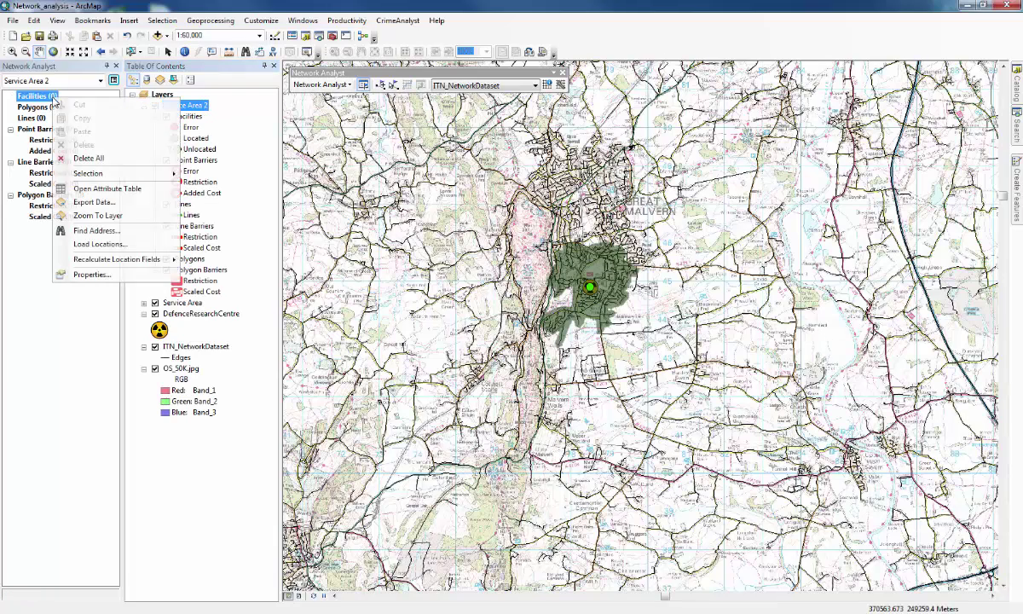
left_click(99, 245)
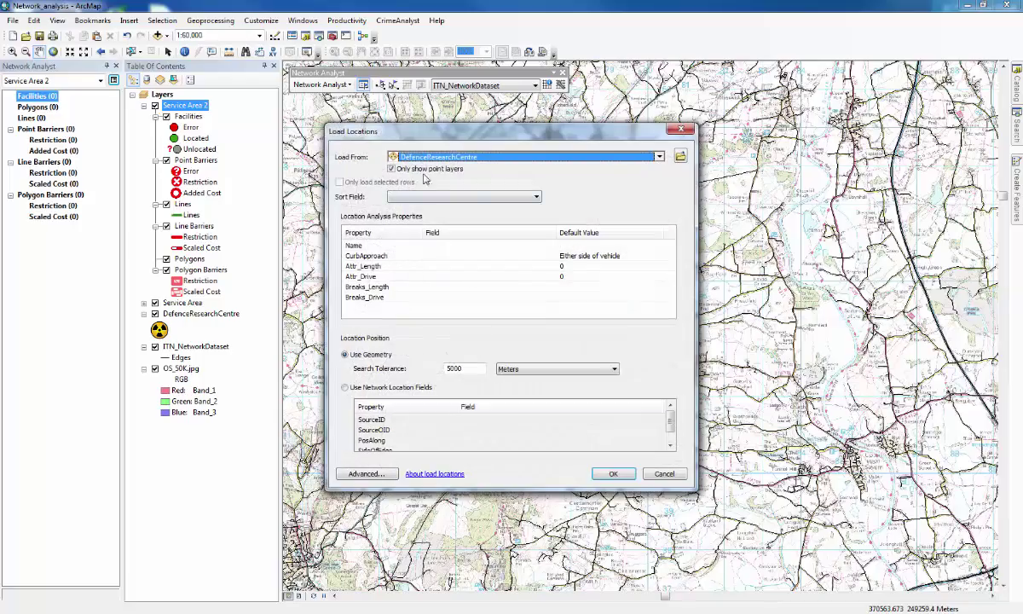
left_click(613, 473)
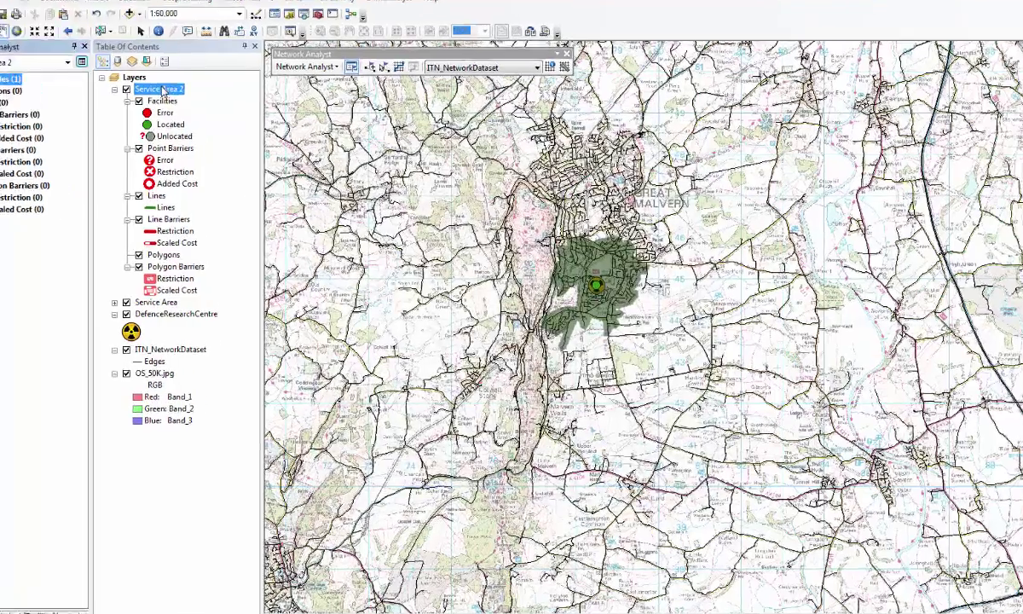
Step: Set the second service area's impedance to Length (Meters) and its default breaks to 4000
right_click(184, 104)
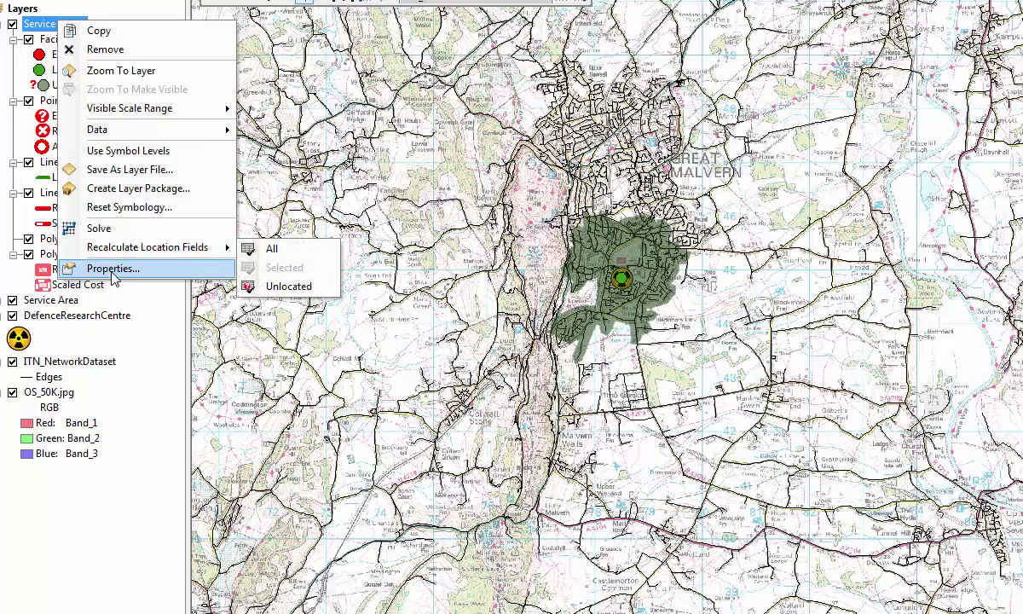
left_click(113, 269)
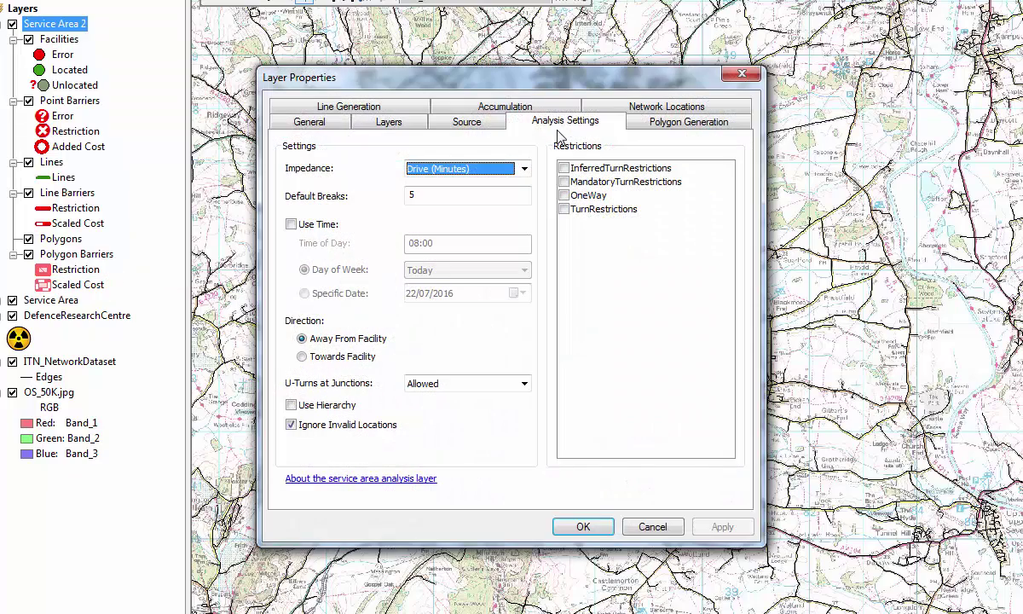
left_click(524, 168)
left_click(518, 195)
left_click(511, 195)
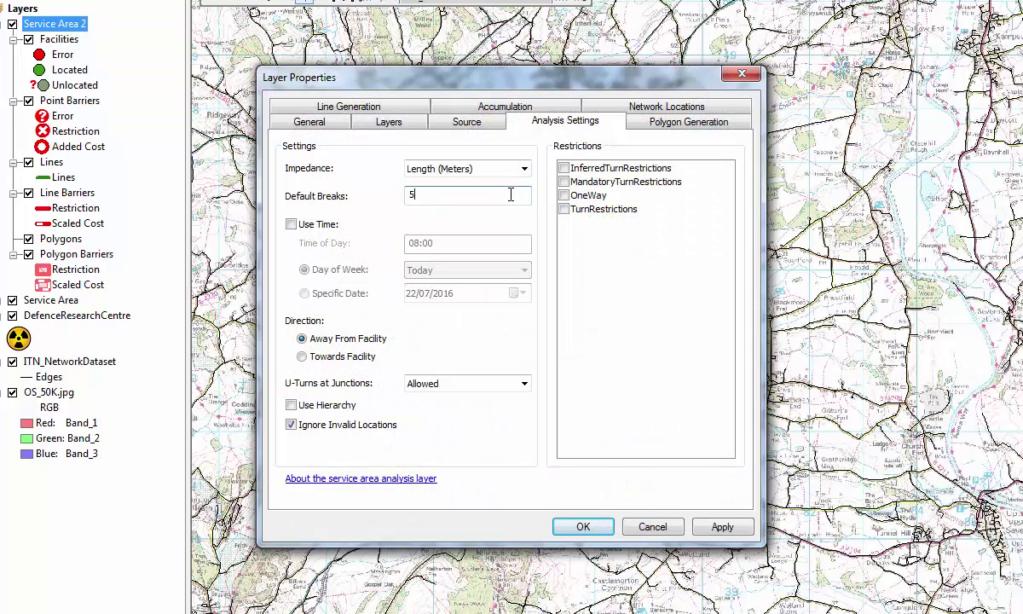
type("4000")
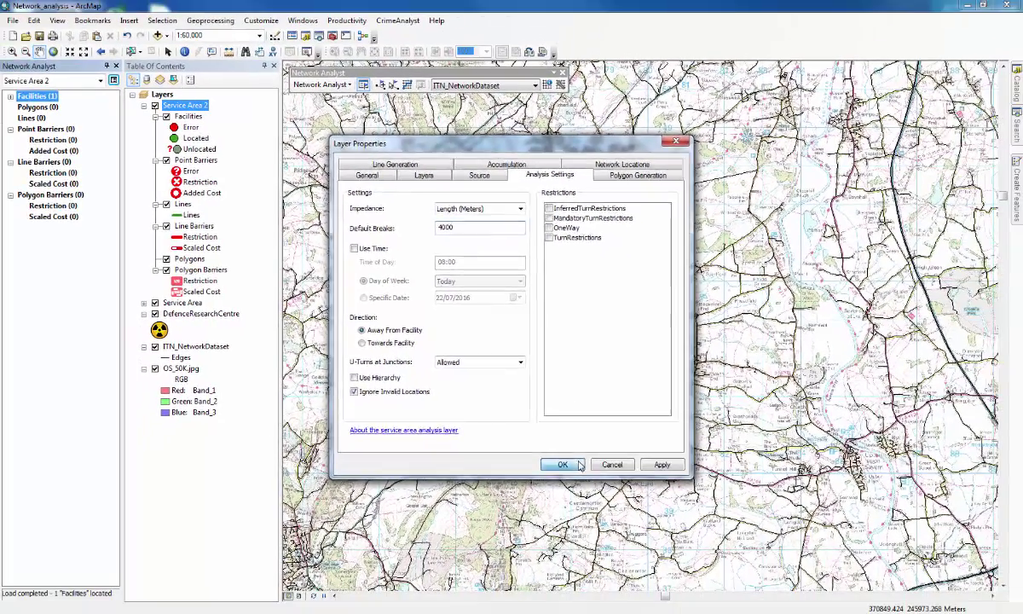
left_click(583, 527)
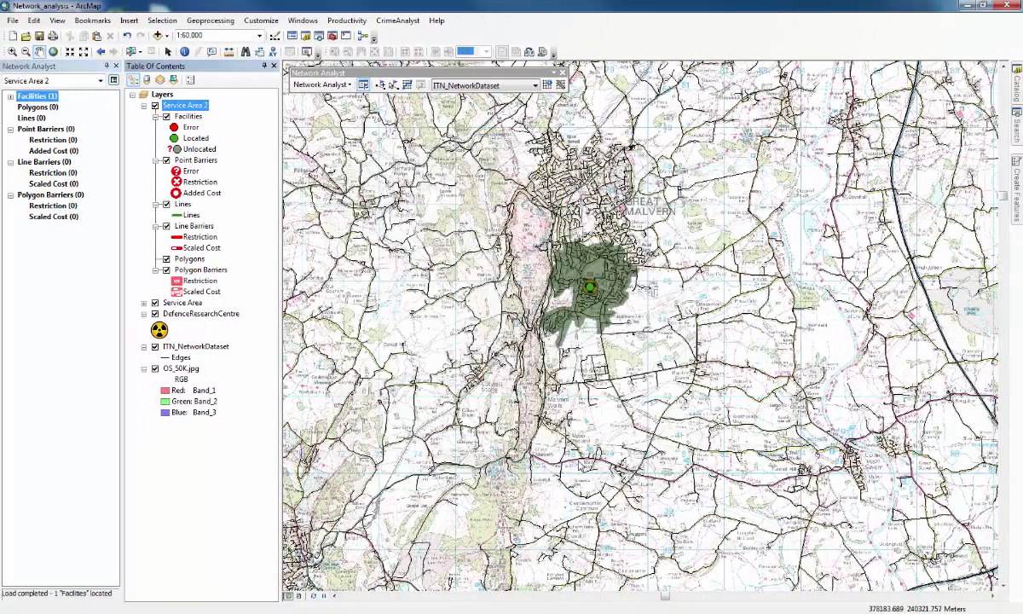
Step: Solve the second service area and collapse its layer
right_click(194, 108)
left_click(215, 252)
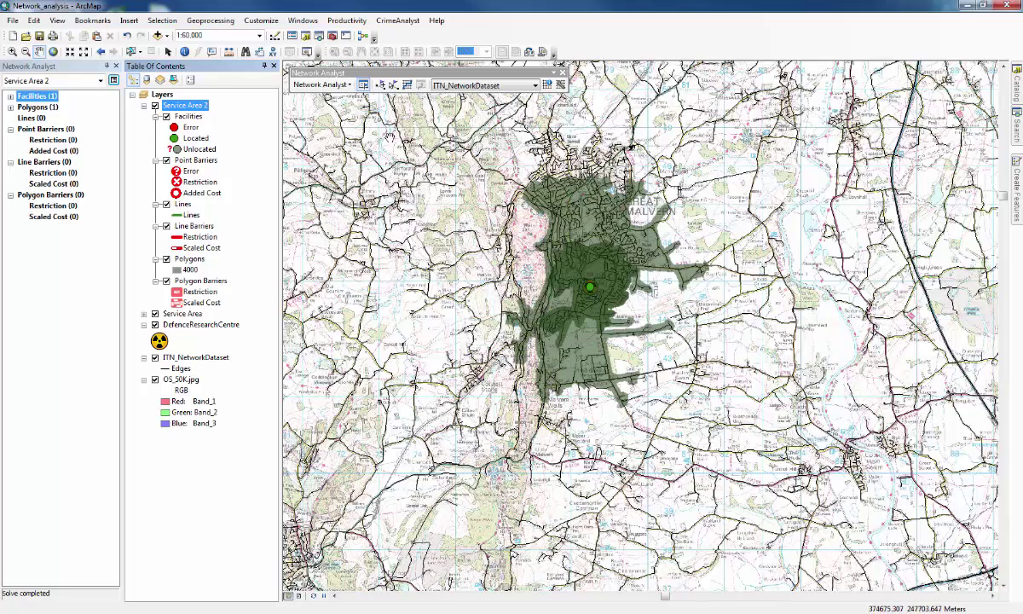
left_click(143, 105)
Step: Create a third service area layer and load its facilities from DefenceResearchCentre
left_click(311, 86)
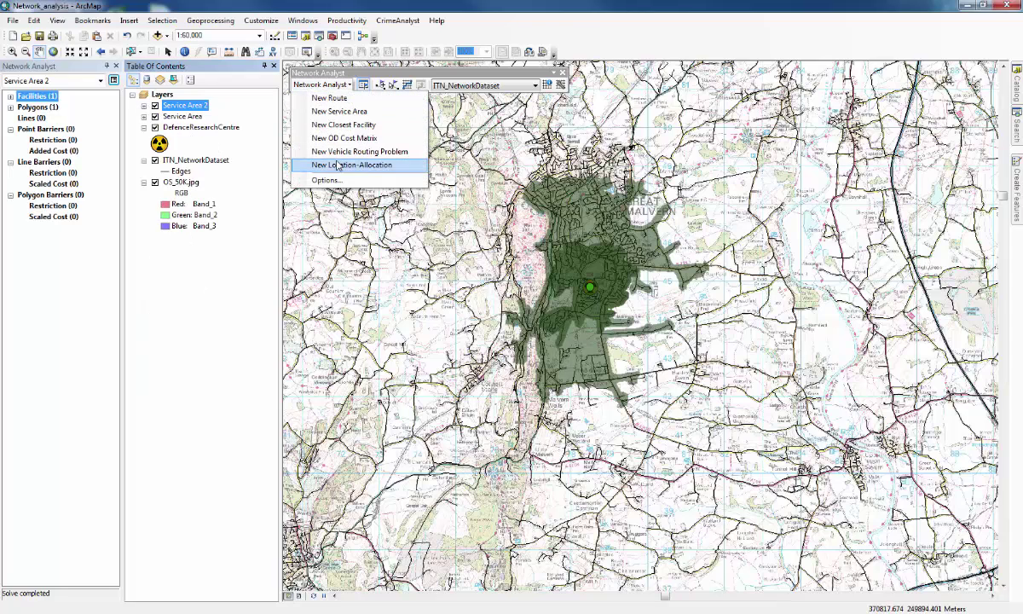
left_click(337, 110)
right_click(49, 97)
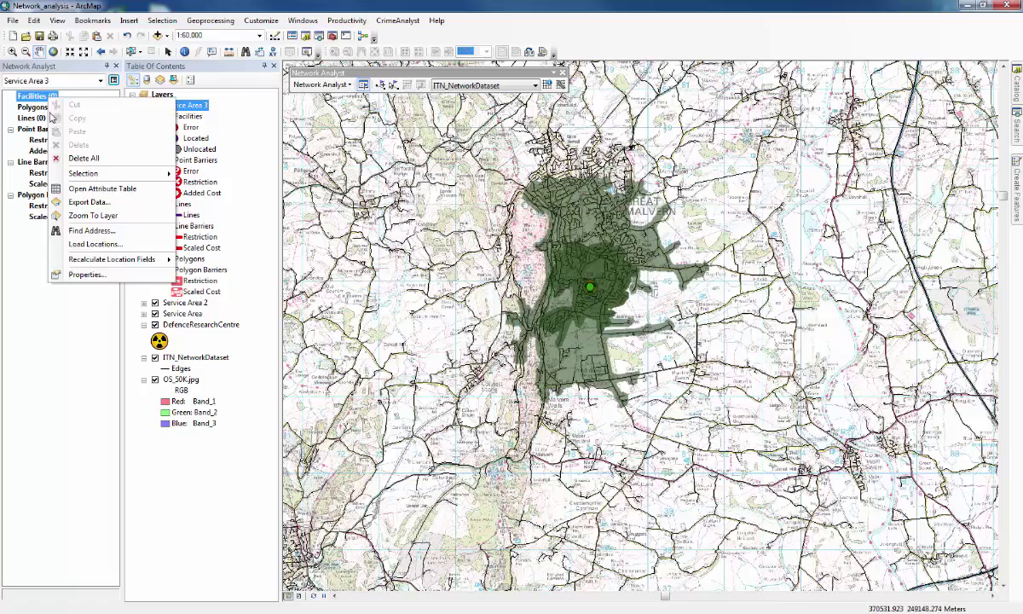
left_click(96, 244)
key("Return")
Step: Set the third service area's impedance to Length (Meters) with its distance break, solve it and collapse the layer
right_click(205, 106)
left_click(242, 283)
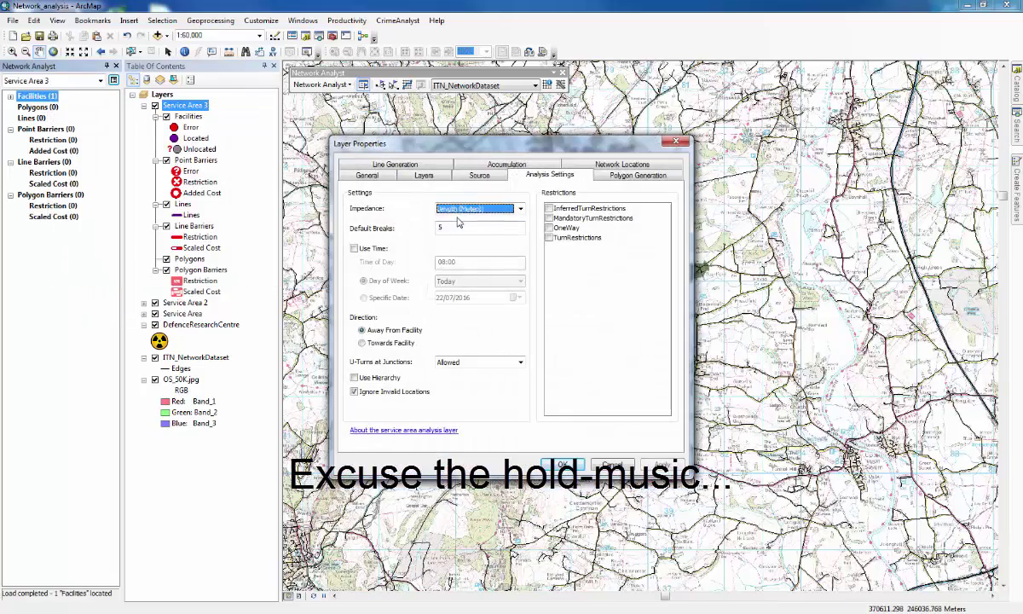
key("Return")
right_click(184, 105)
left_click(234, 254)
left_click(143, 105)
Step: Create a fourth service area with facilities from DefenceResearchCentre and solve it with a default break of 12000 meters
left_click(323, 85)
left_click(337, 111)
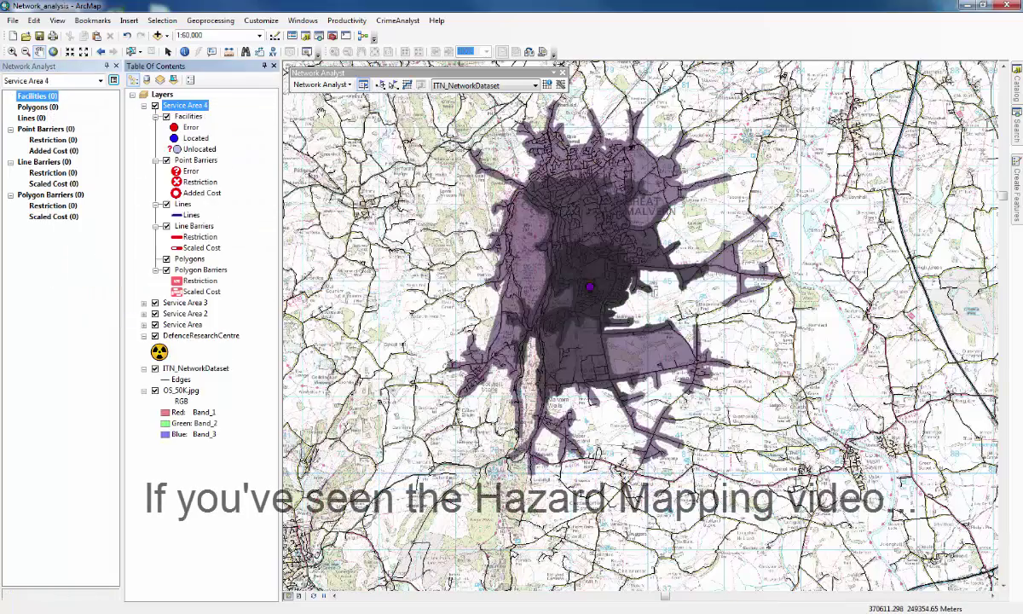
right_click(49, 97)
left_click(96, 244)
key("Return")
right_click(181, 105)
left_click(216, 282)
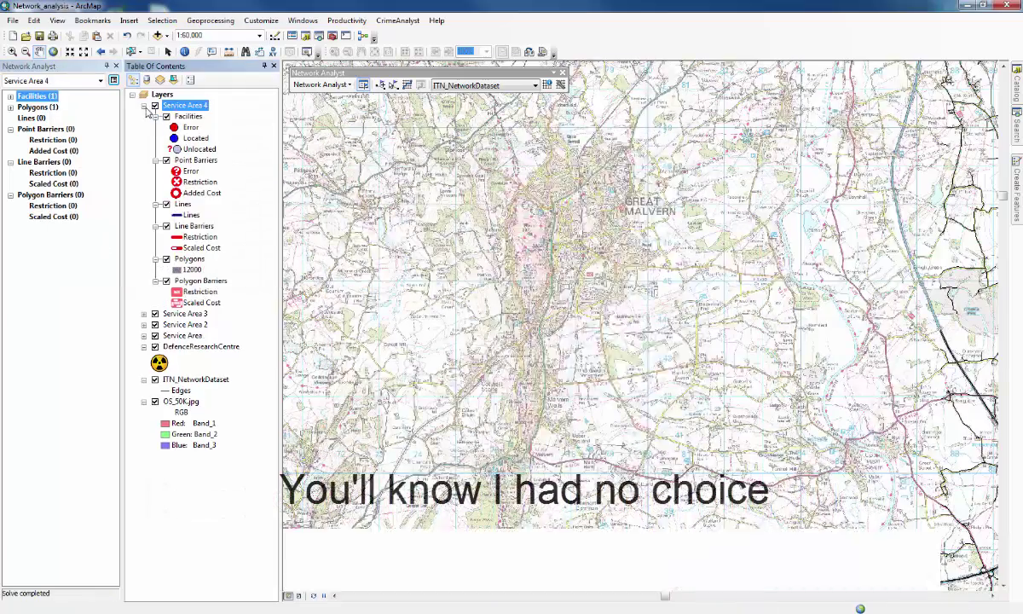
Step: Create a fifth service area from DefenceResearchCentre, solve it with a 16000-meter break and collapse its layer
left_click(322, 85)
left_click(337, 111)
right_click(50, 98)
left_click(96, 244)
key("Return")
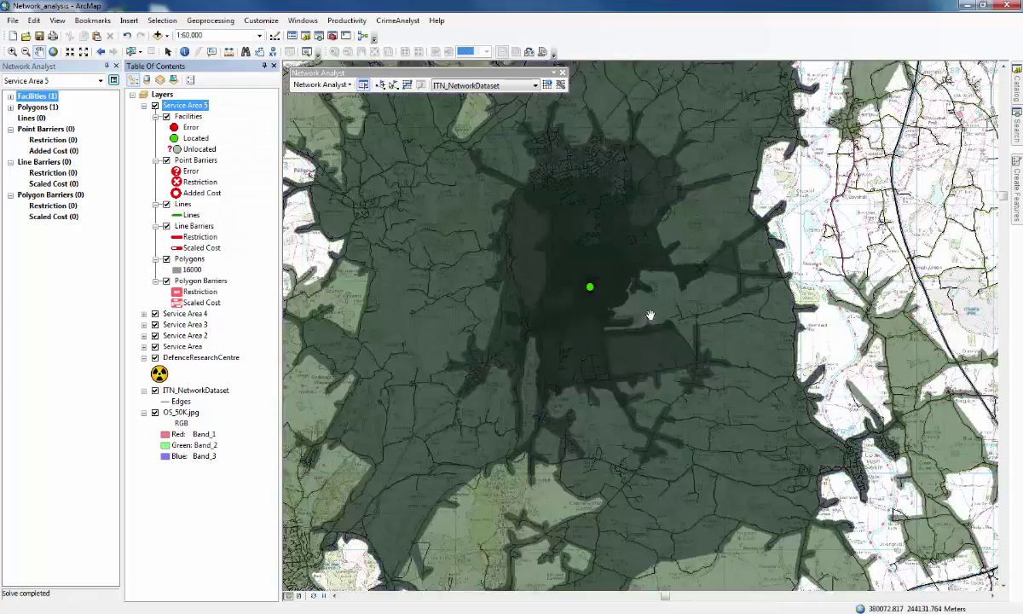
scroll(650, 316, "down", 5)
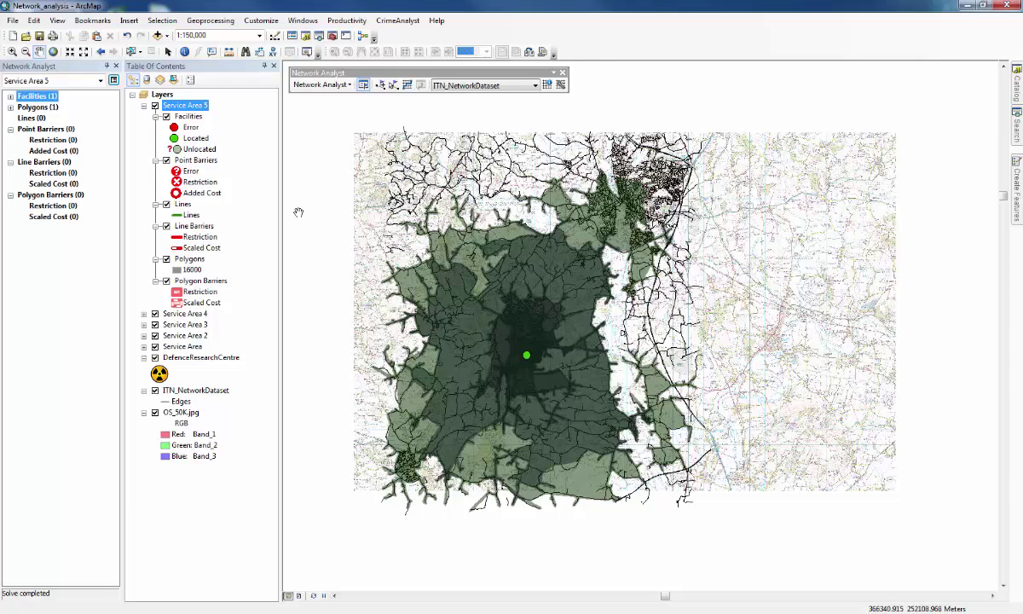
left_click(143, 105)
Step: Hide all five single-distance service area layers on the map
scroll(526, 381, "up", 2)
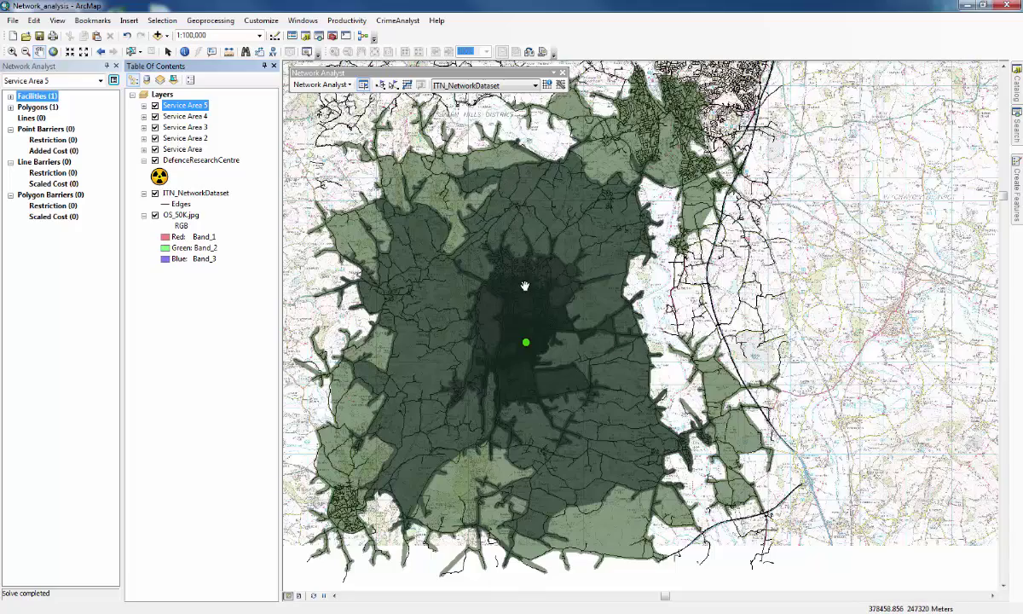
left_click_drag(523, 283, 521, 274)
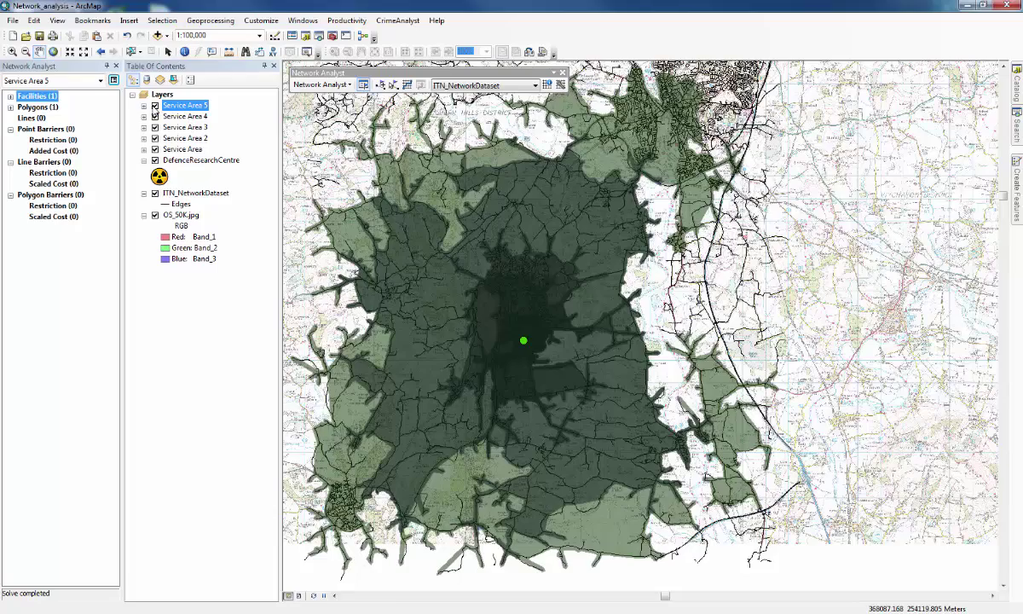
left_click(154, 105)
left_click(155, 116)
left_click(155, 127)
left_click(155, 138)
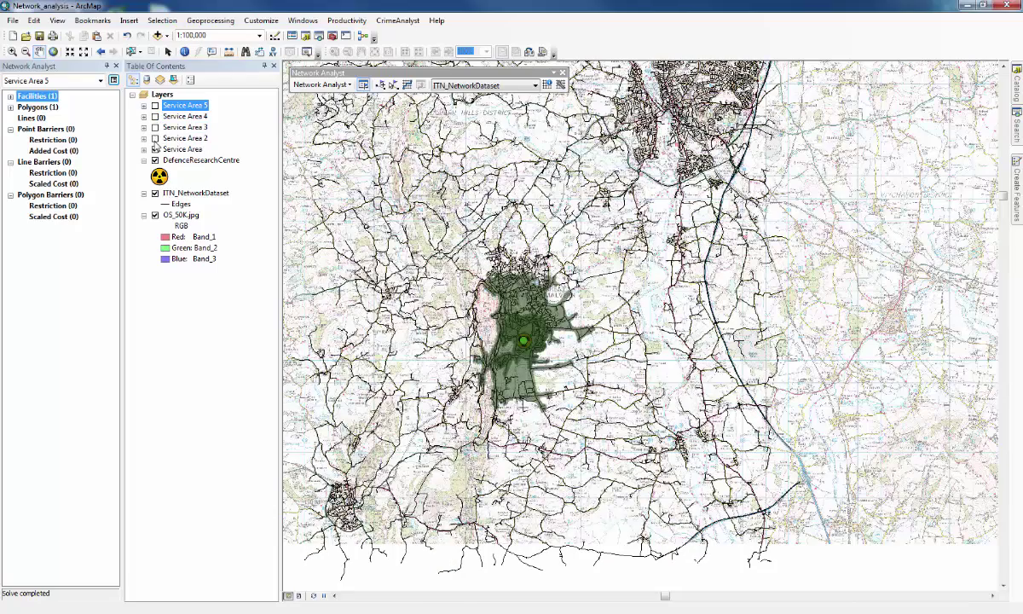
left_click(155, 149)
Step: Create a sixth service area layer and load its facilities from DefenceResearchCentre
left_click(339, 85)
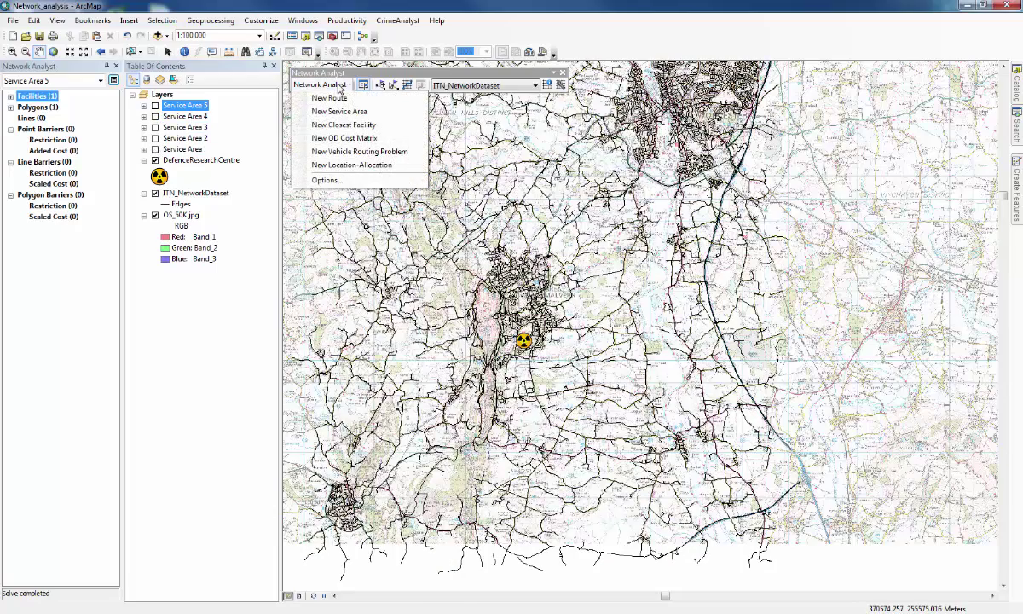
left_click(339, 111)
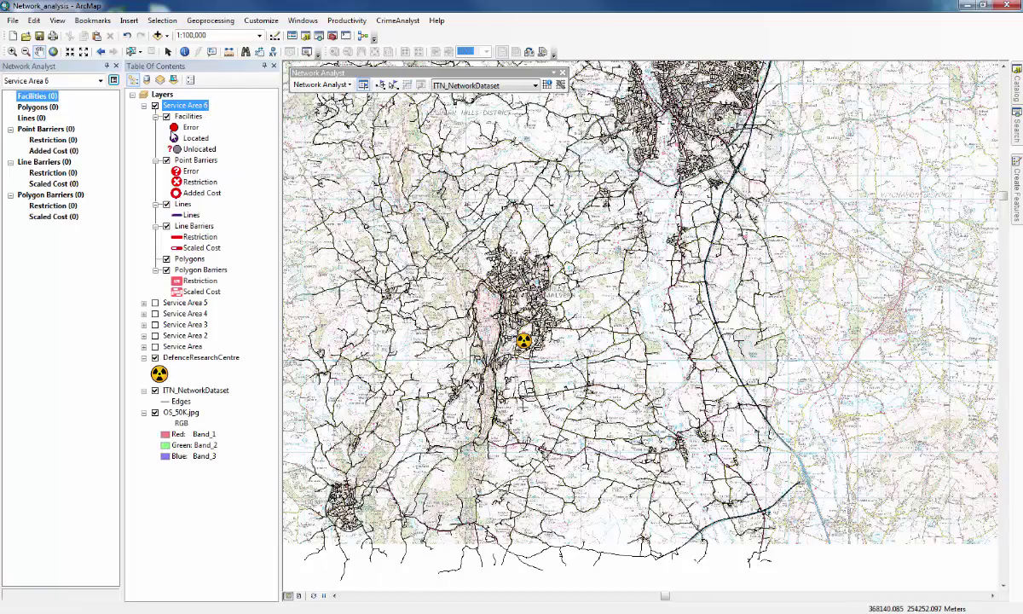
right_click(51, 99)
left_click(90, 231)
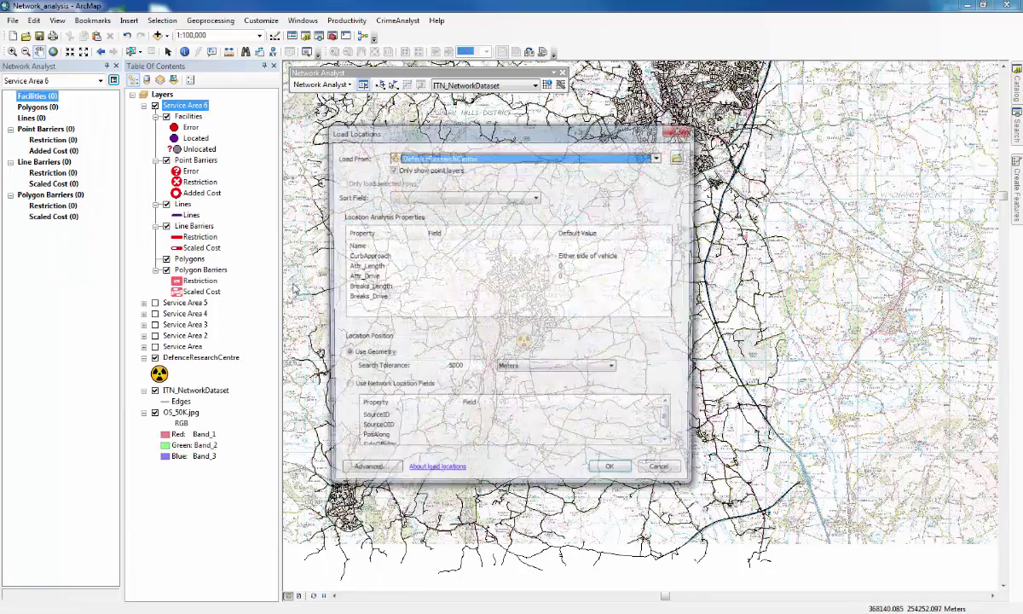
left_click(616, 474)
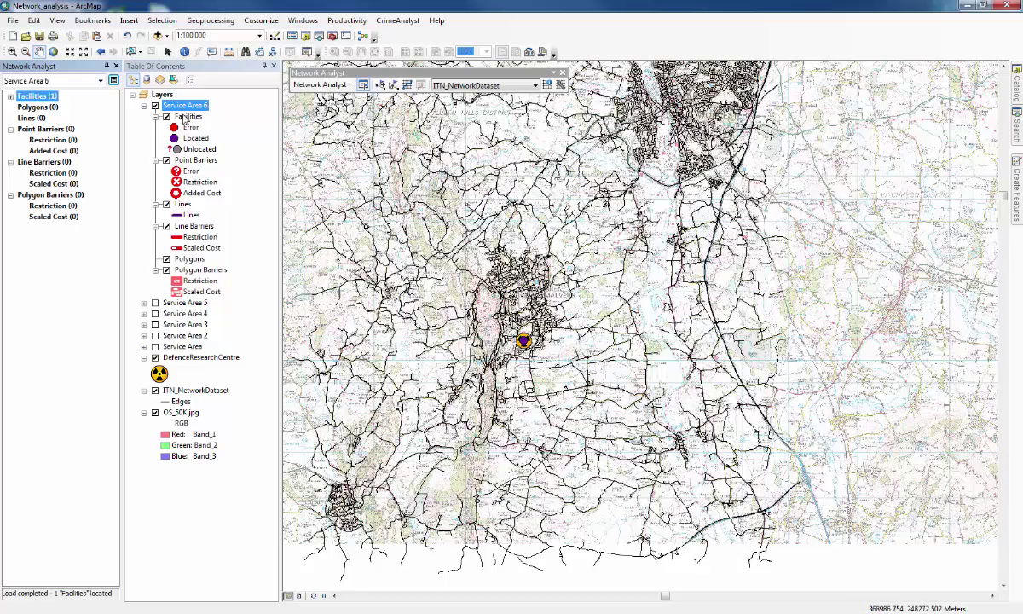
Step: Set the sixth service area's impedance to Length (Meters) with default breaks 2000, 4000, 6000, 12000, 16000, and solve it
right_click(186, 106)
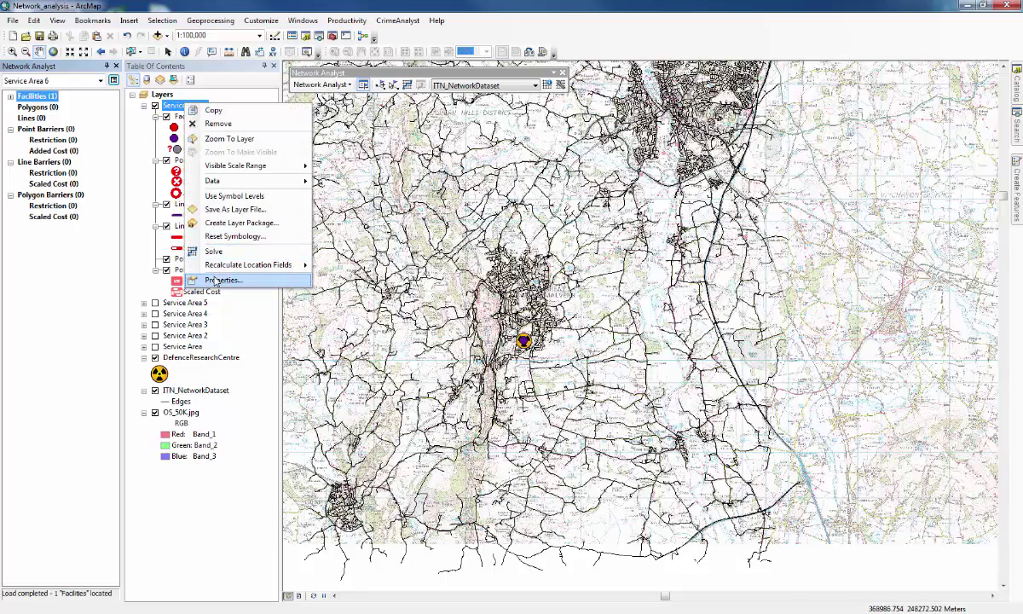
left_click(217, 284)
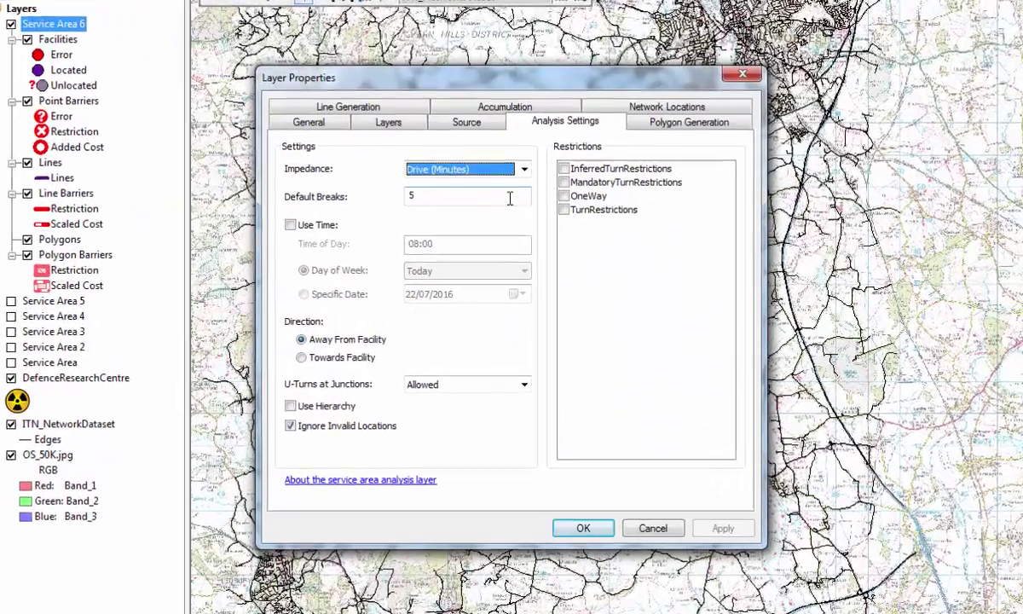
key("Tab")
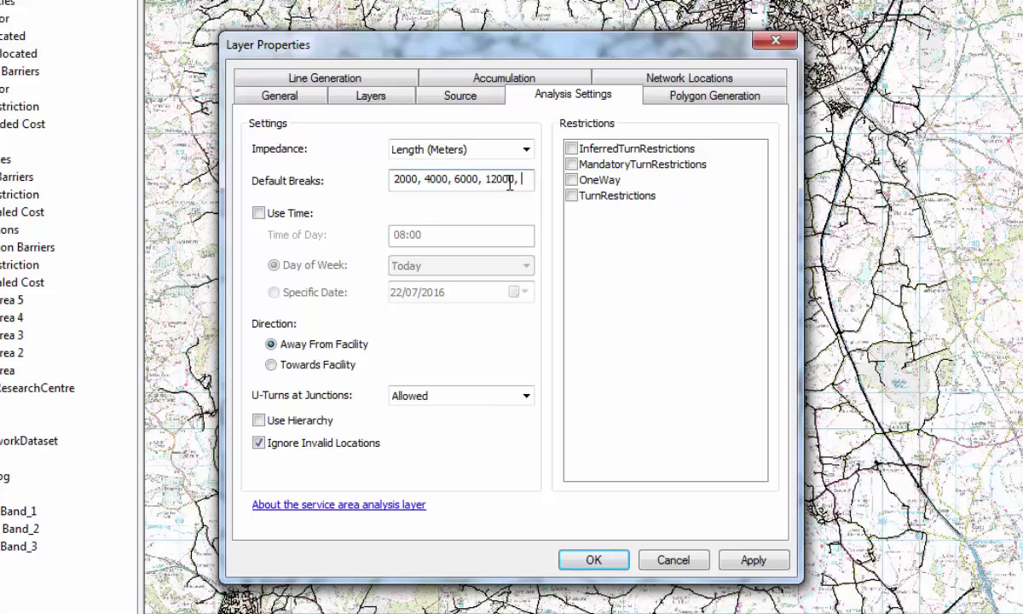
type("6000")
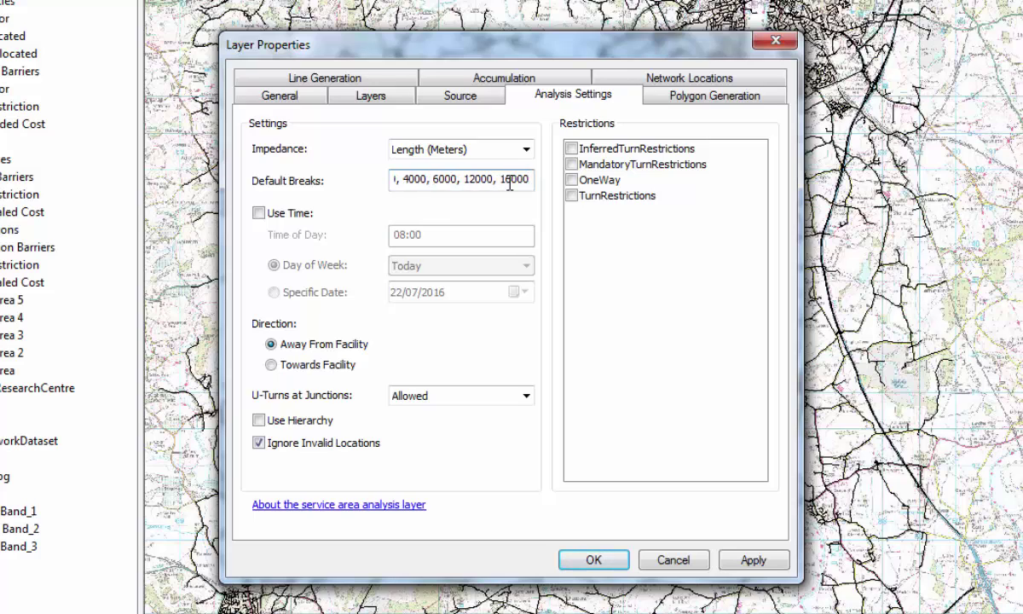
left_click(587, 560)
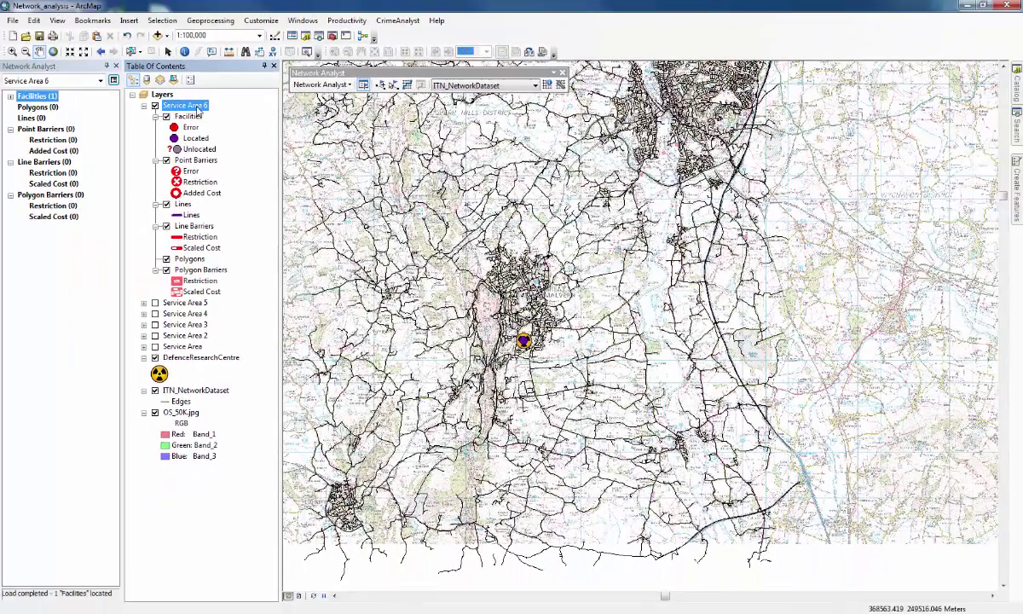
right_click(180, 101)
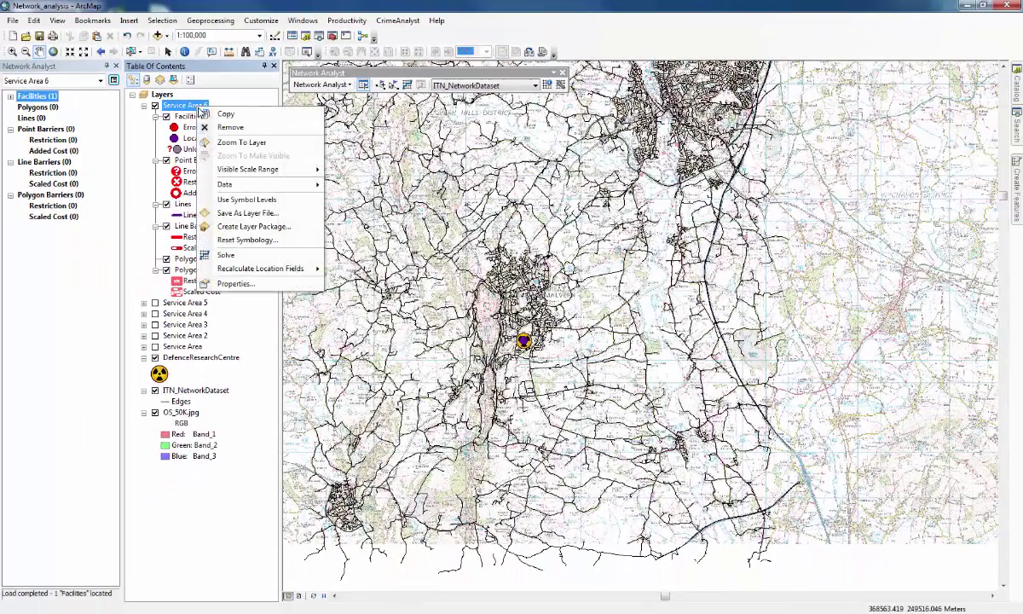
left_click(232, 240)
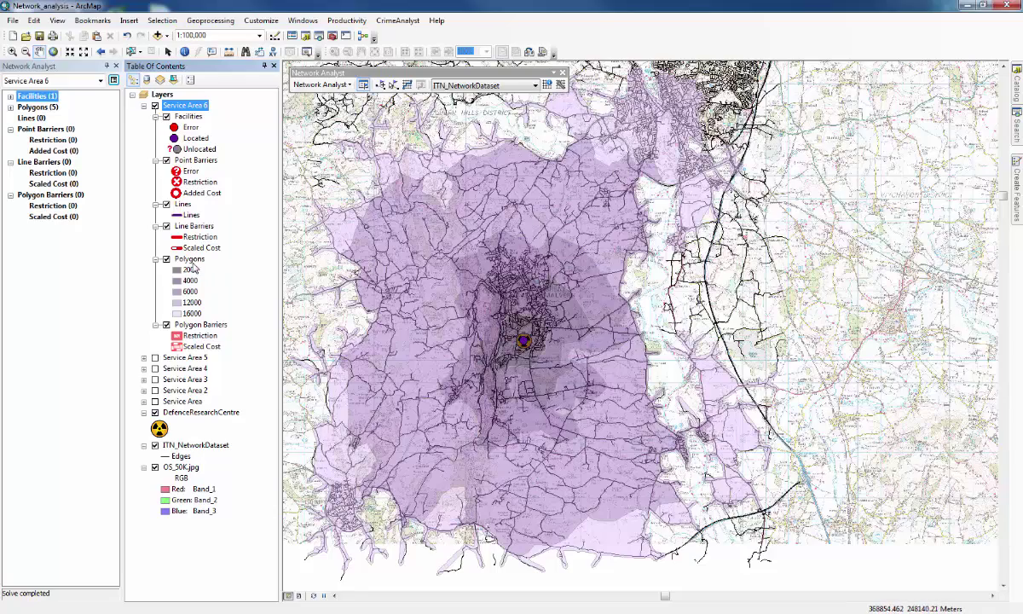
Step: Recolour the sixth service area's polygons by break value with the green-to-yellow-to-red colour ramp
double_click(191, 259)
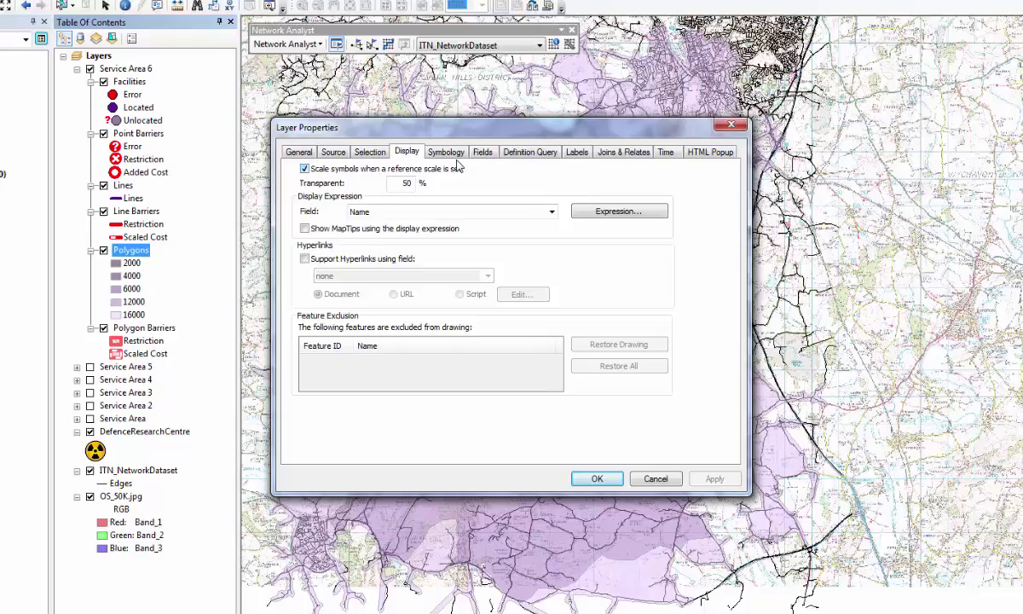
left_click(456, 176)
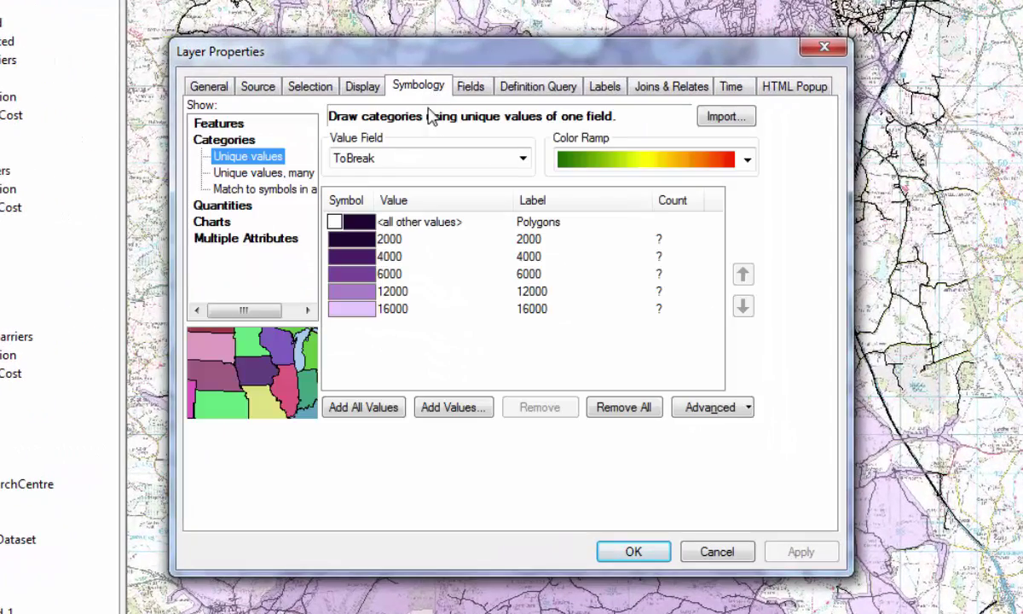
left_click(740, 162)
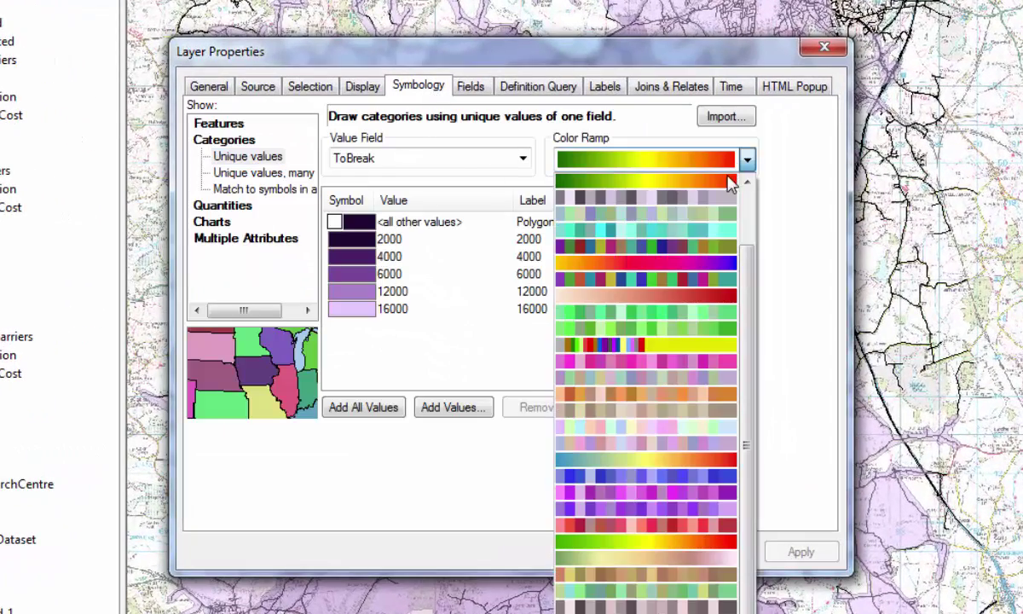
left_click(722, 189)
left_click(627, 550)
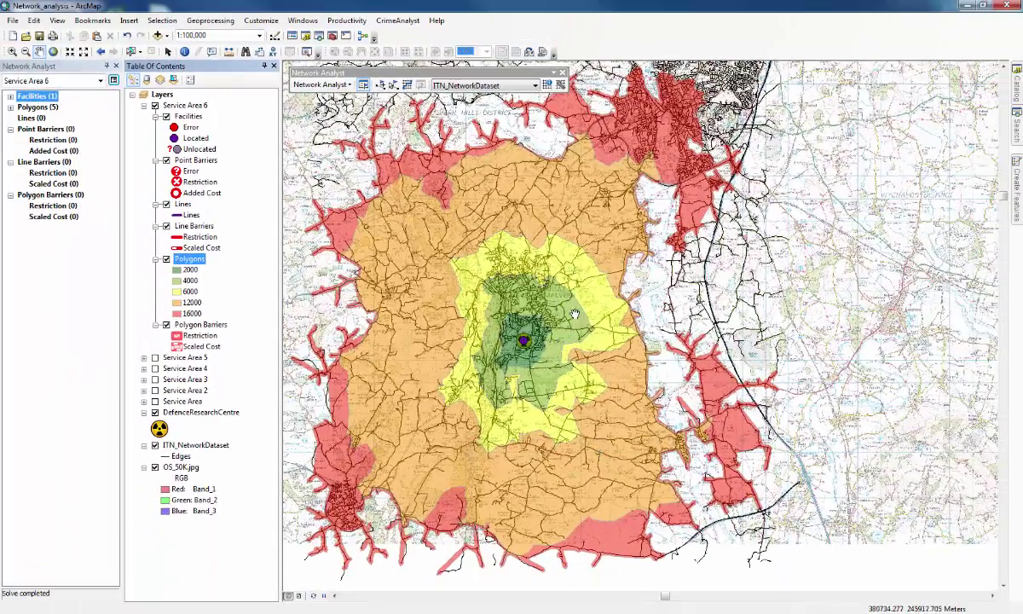
left_click_drag(576, 315, 556, 344)
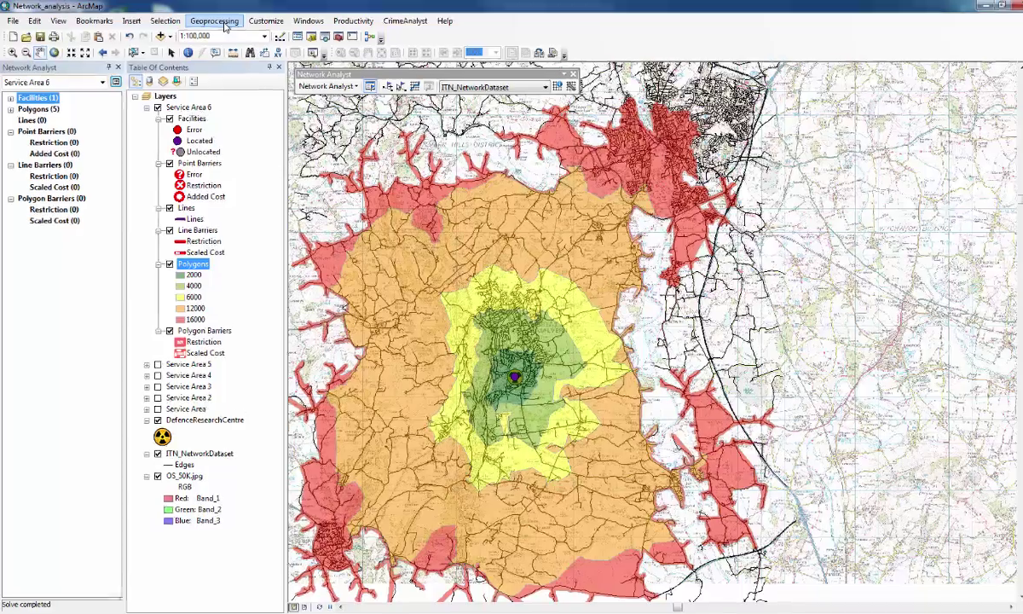
Step: Start the Buffer tool with DefenceResearchCentre.shp from the ZombieData folder as the input features
left_click(217, 21)
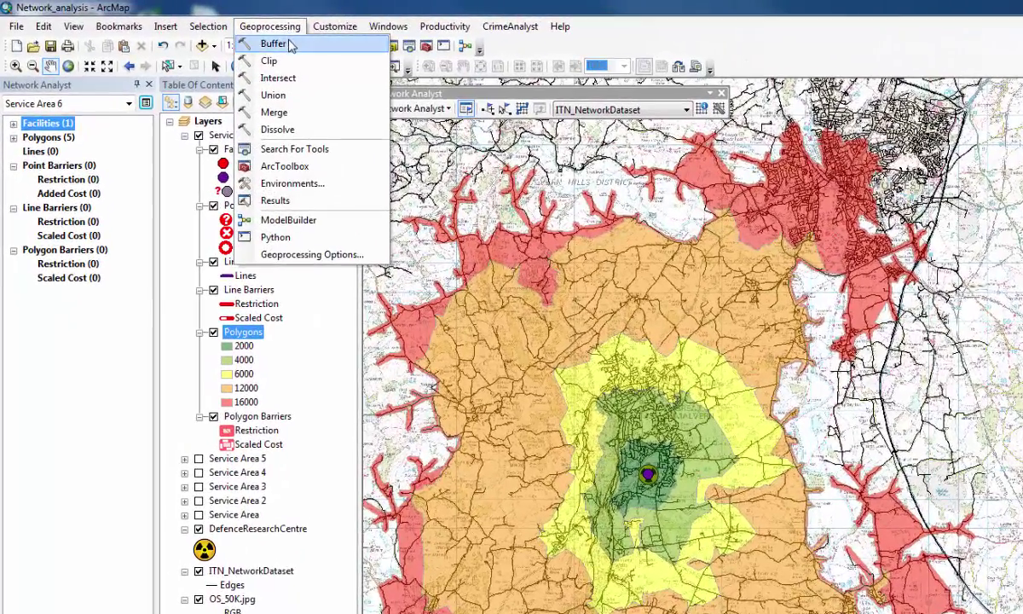
left_click(288, 45)
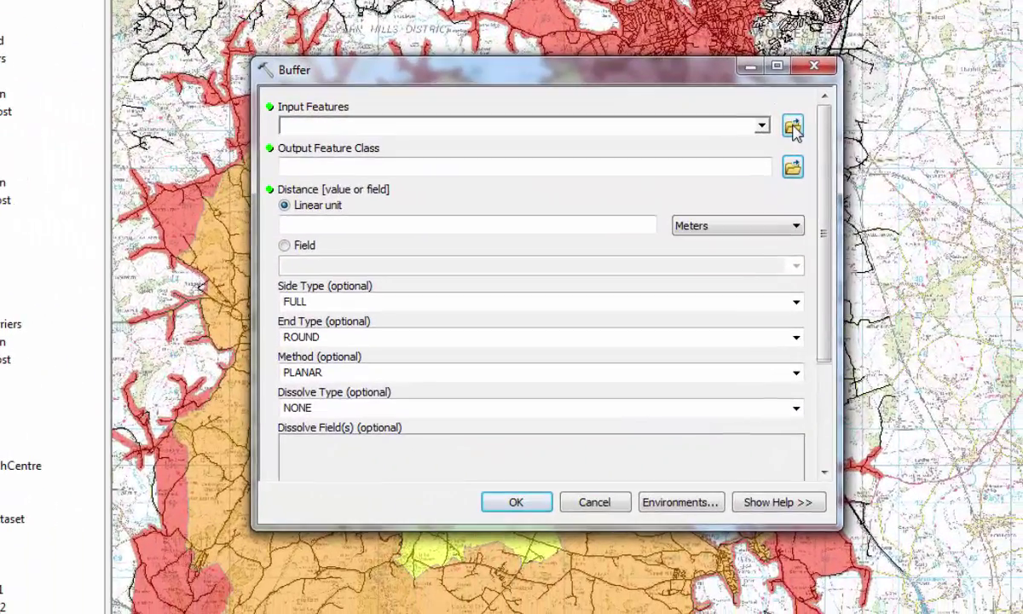
left_click(793, 128)
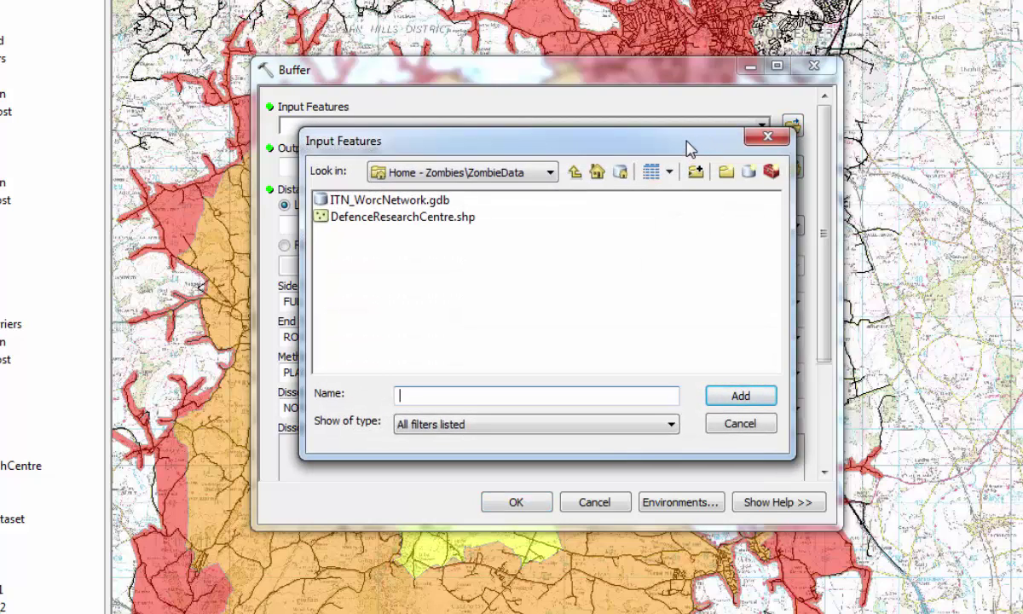
left_click(378, 223)
double_click(377, 220)
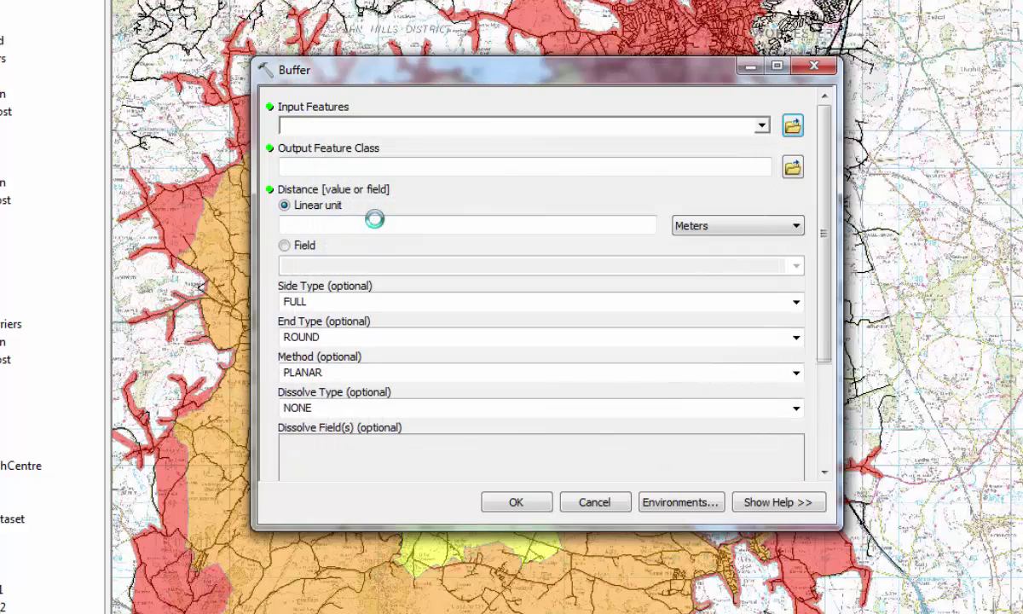
Step: Set the buffer's output feature class to buffer2000 in the ZombieData folder
left_click(793, 169)
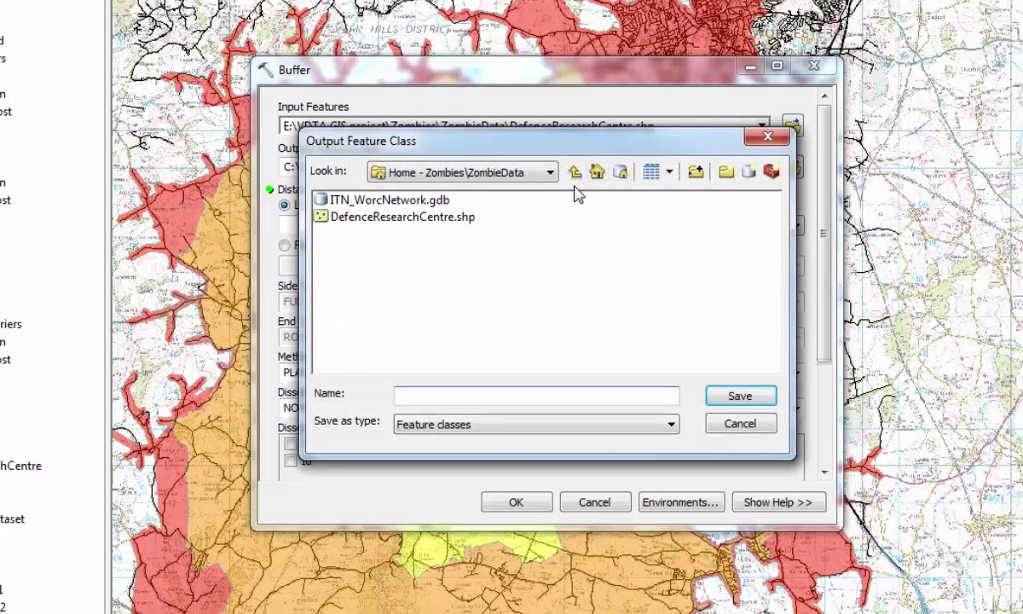
left_click(482, 396)
type("buffer2000")
key("Return")
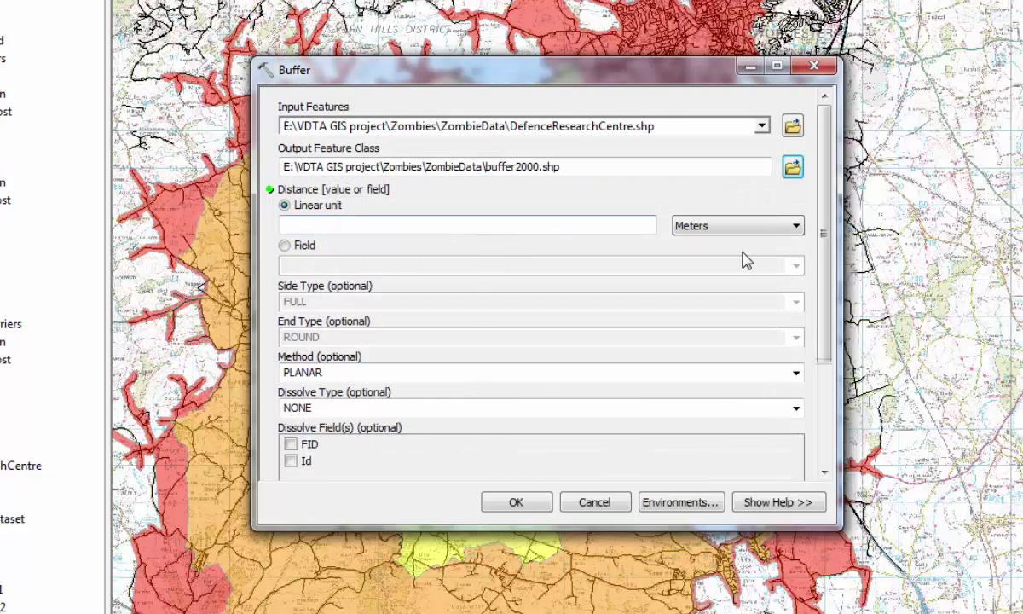
Step: Run the buffer with a linear distance of 2000 meters and move the DefenceResearchCentre layer above the result
left_click(735, 227)
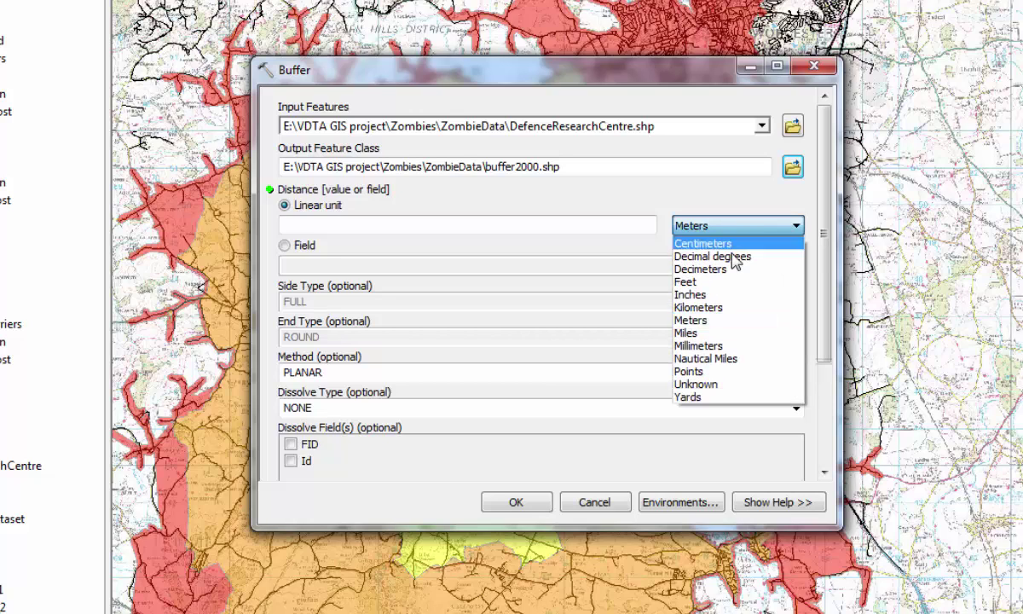
left_click(721, 321)
left_click(642, 228)
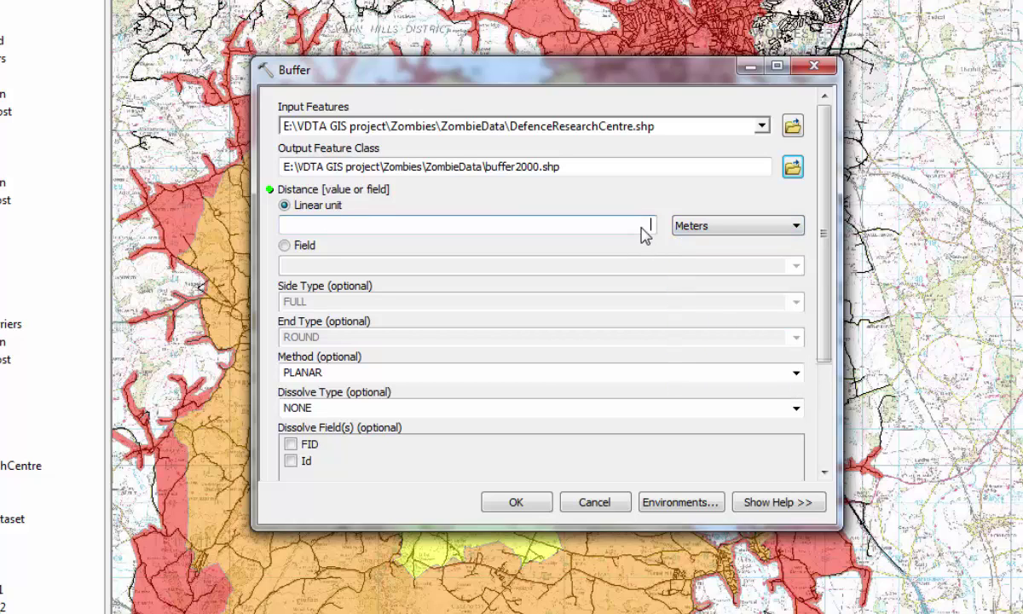
type("2000")
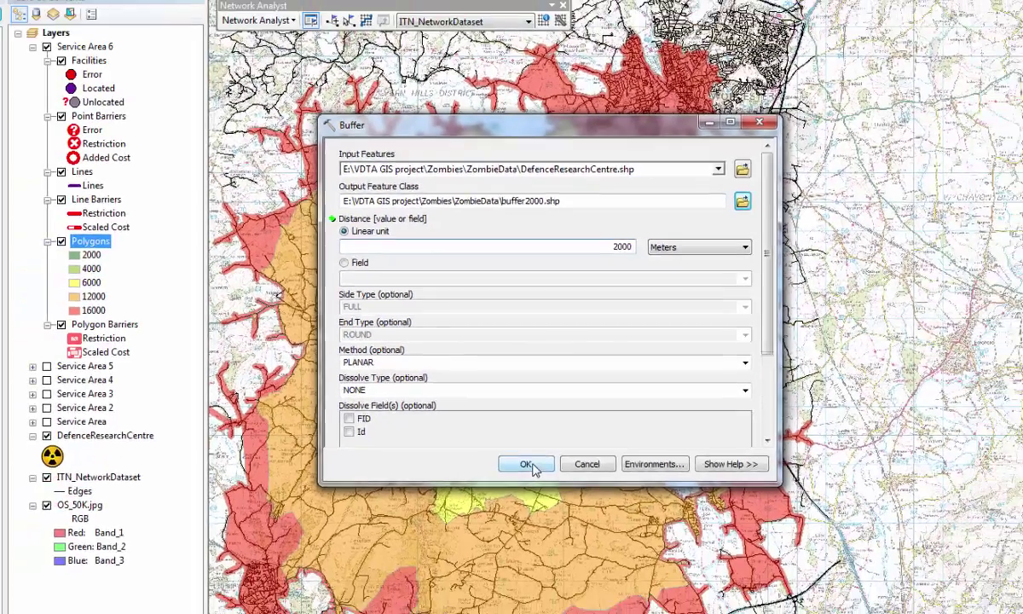
left_click(527, 464)
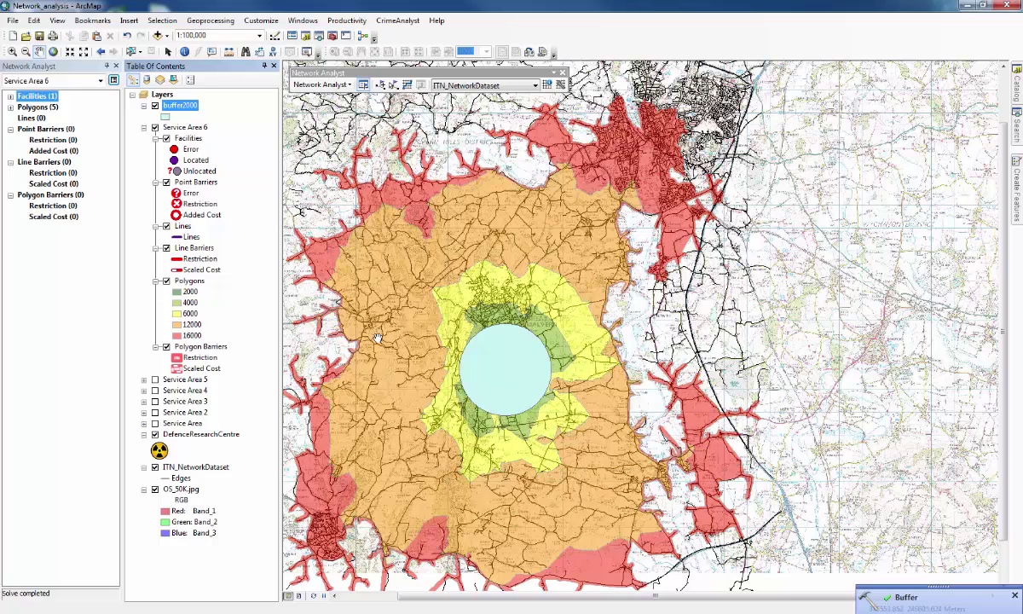
mouse_move(198, 434)
left_mouse_down()
mouse_move(183, 409)
mouse_move(160, 128)
mouse_move(168, 109)
left_mouse_up()
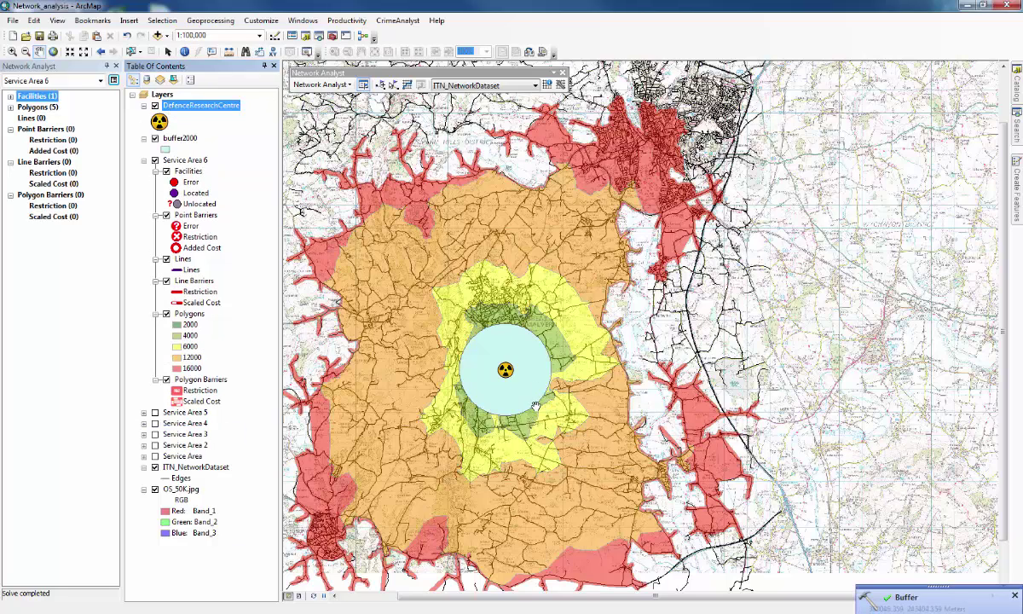
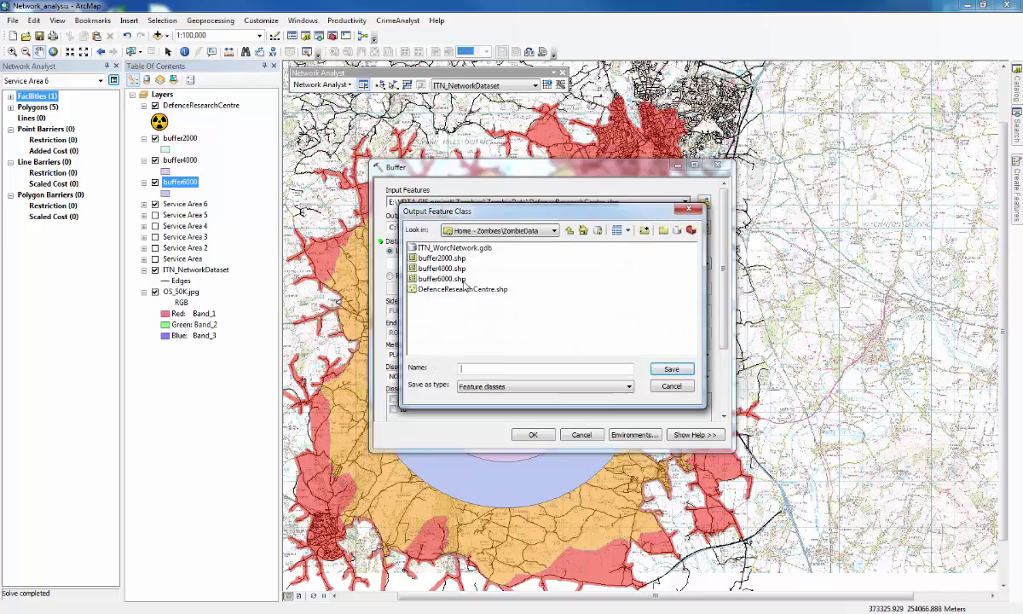
Step: Save the buffer output as buffer12000.shp, set its distance to 12000 meters, and run the tool
type("buffer12000.shp")
key("Return")
left_click(464, 264)
type("12000")
key("Return")
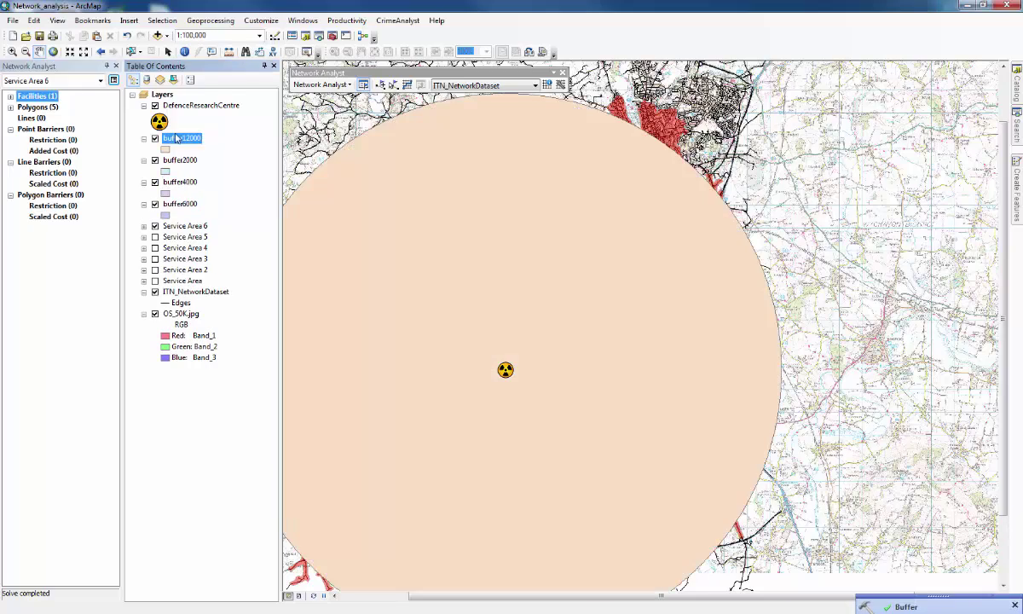
Step: Create another buffer around DefenceResearchCentre, saving it as buffer16000.shp in the ZombieData folder
left_click(188, 20)
left_click(187, 34)
left_click(703, 202)
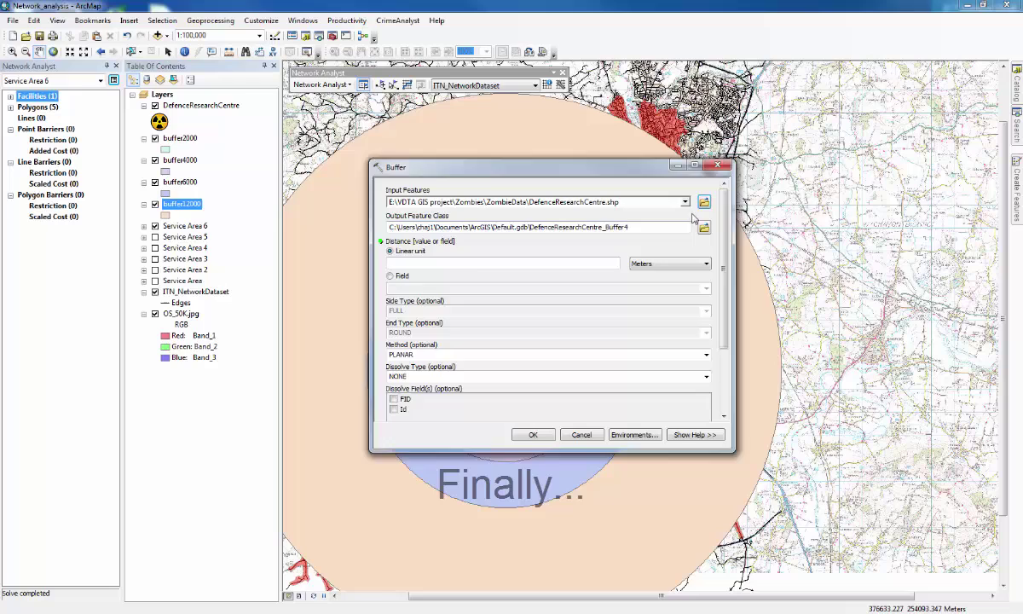
left_click(704, 227)
key("Return")
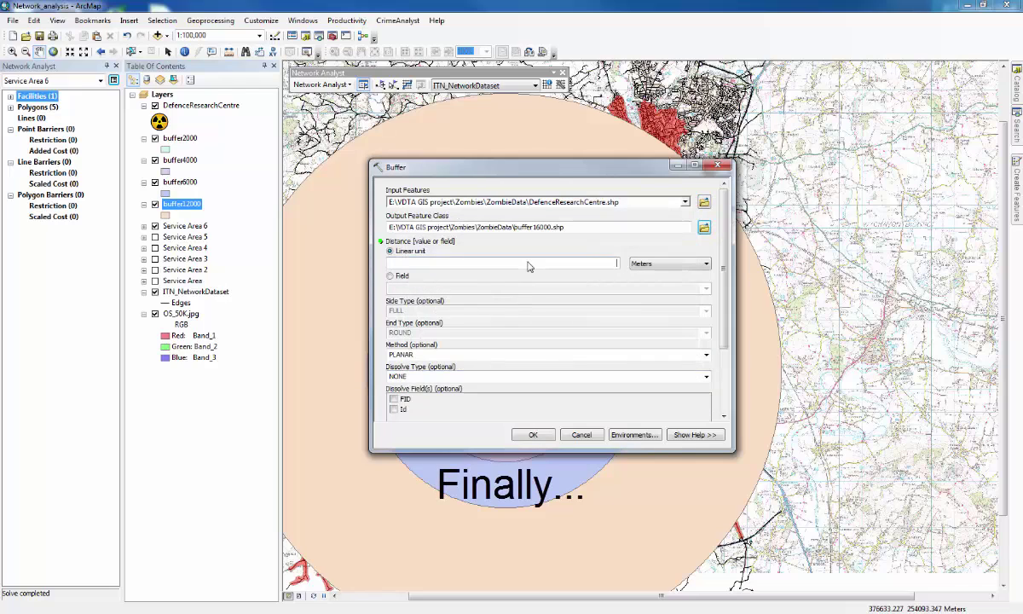
key("Return")
Step: Change the buffer16000 layer's symbol to Hollow with an outline width of 1
scroll(556, 292, "down", 3)
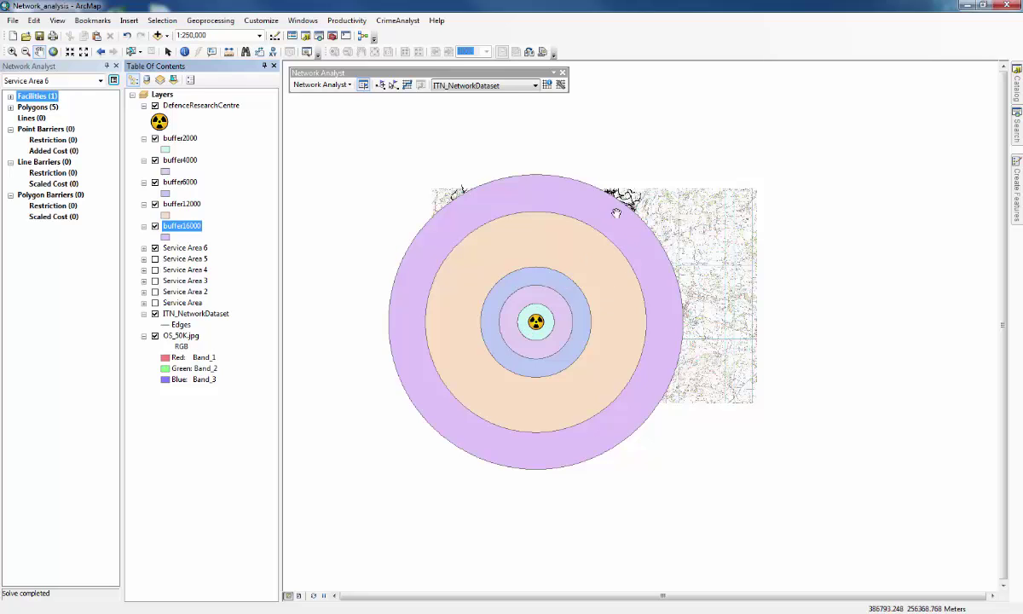
scroll(565, 280, "up", 2)
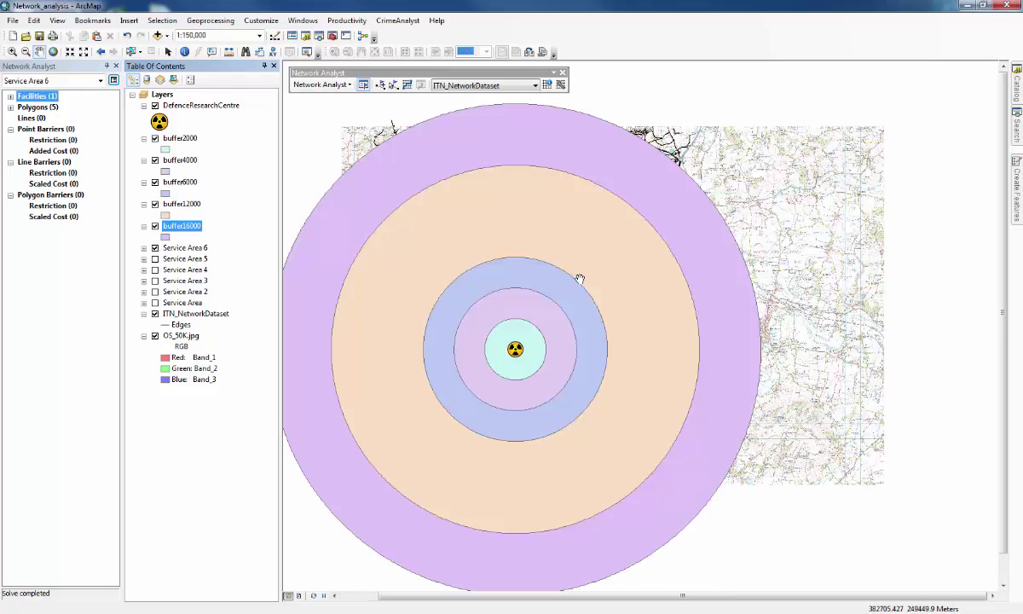
right_click(165, 237)
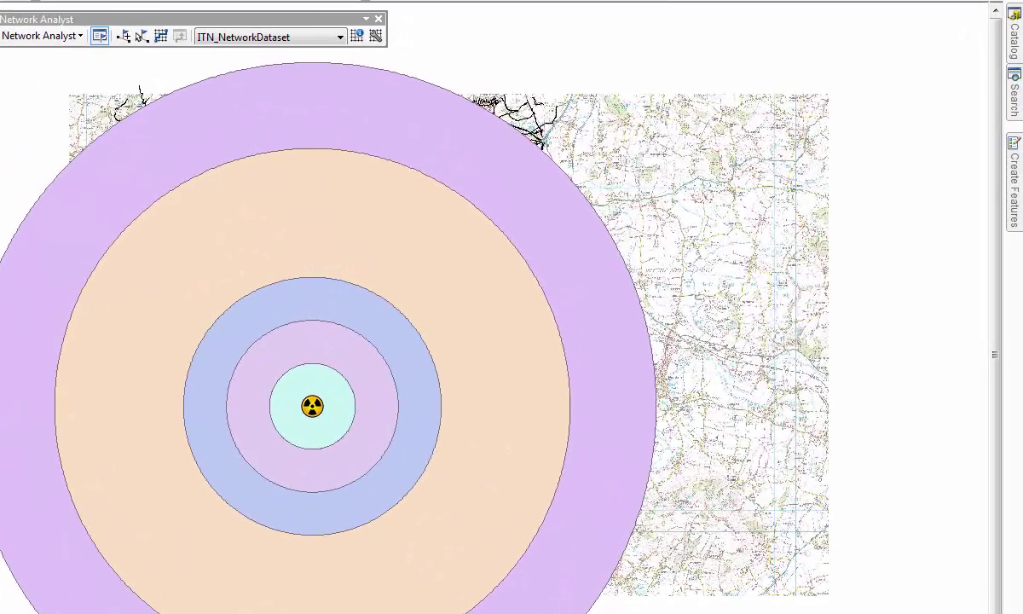
left_click(4, 243)
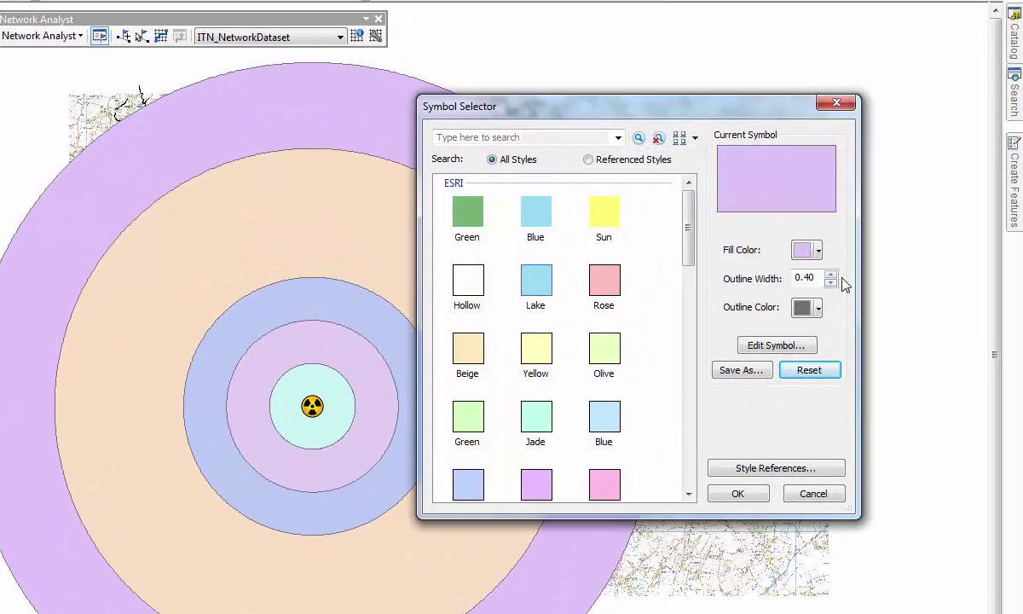
left_click(464, 277)
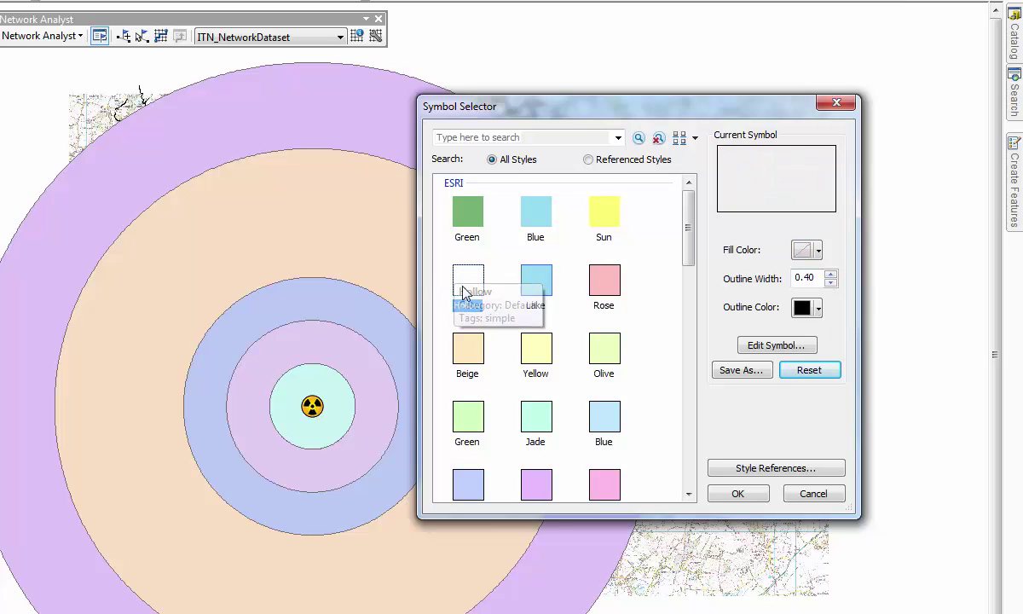
double_click(805, 277)
type("1")
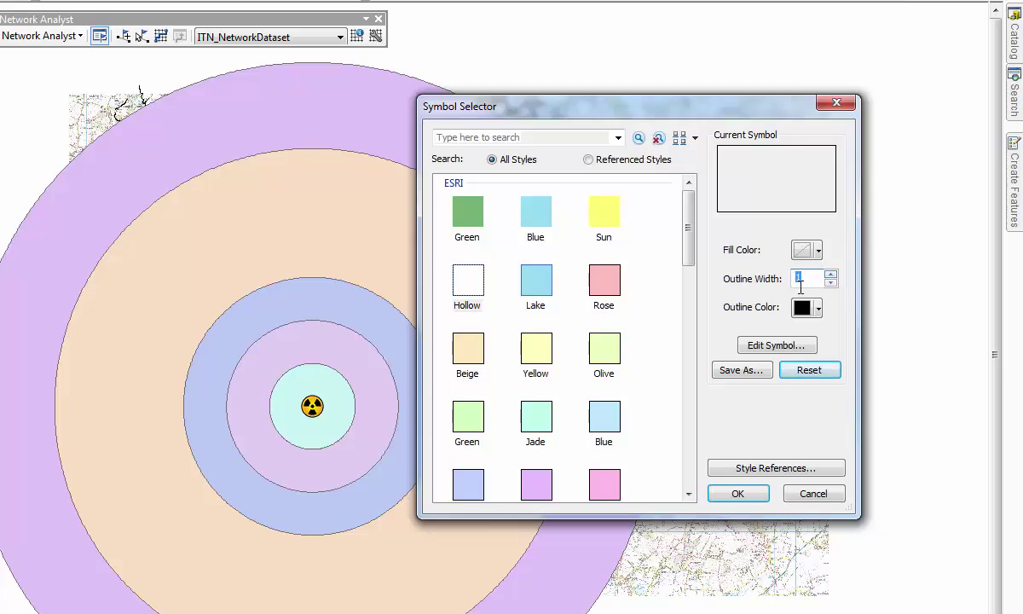
left_click(751, 502)
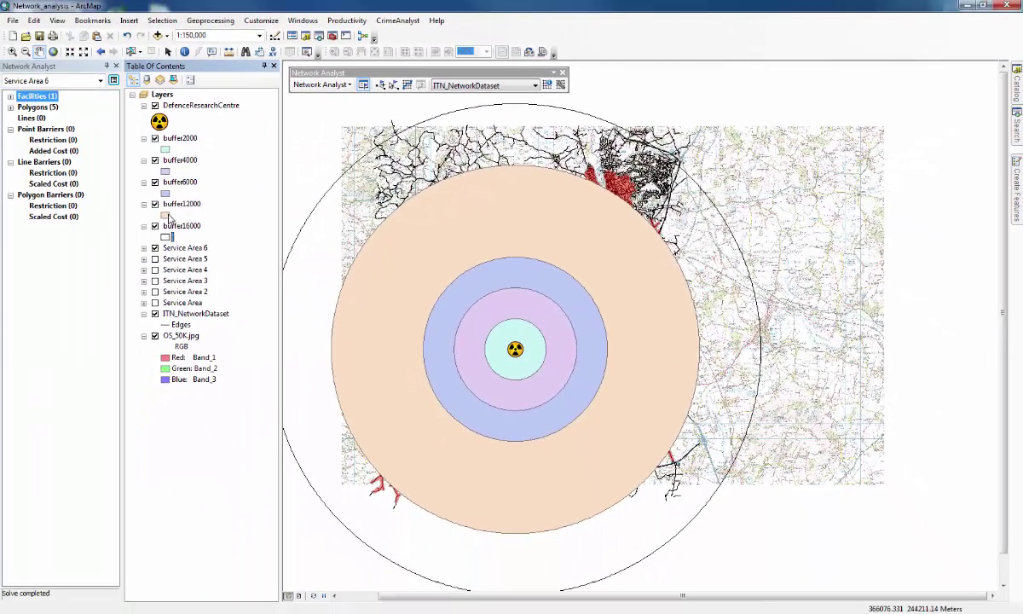
Step: Change the buffer12000 layer's symbol to Hollow
left_click(165, 215)
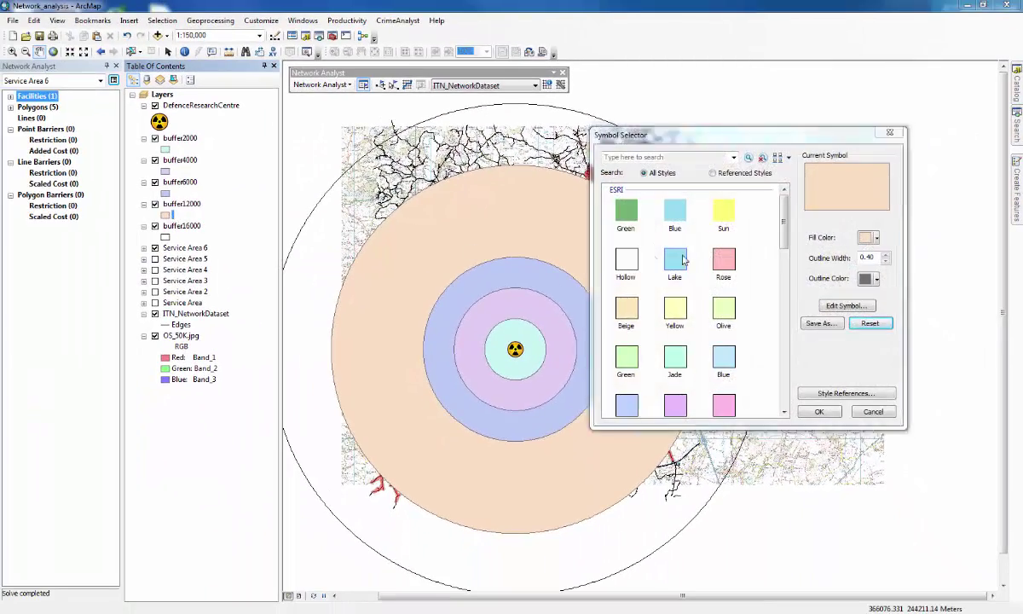
left_click(626, 260)
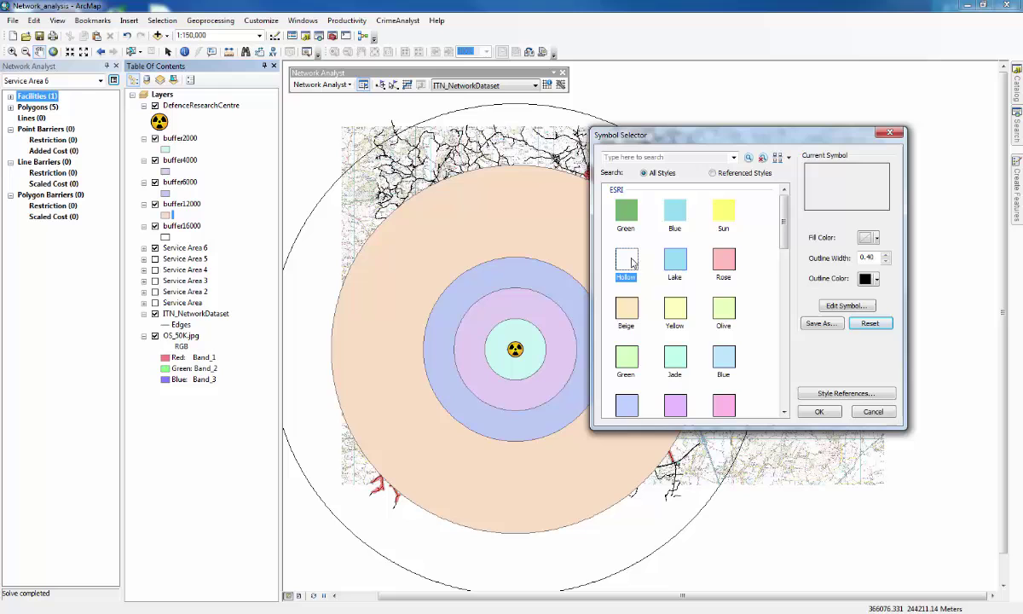
left_click(819, 411)
Step: Change the buffer6000 layer's symbol to Hollow and increase its outline width
left_click(165, 194)
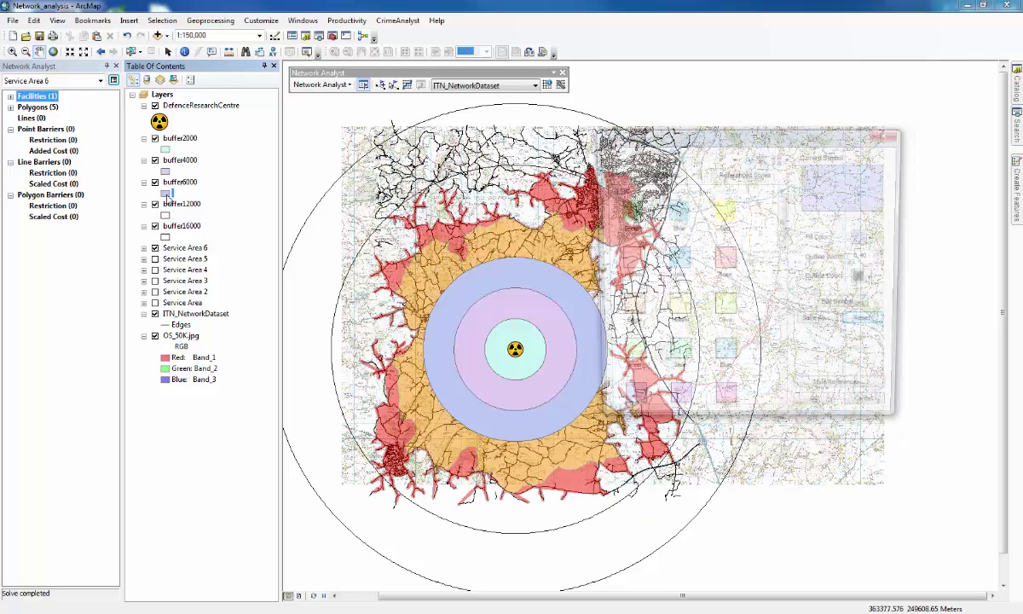
left_click(626, 260)
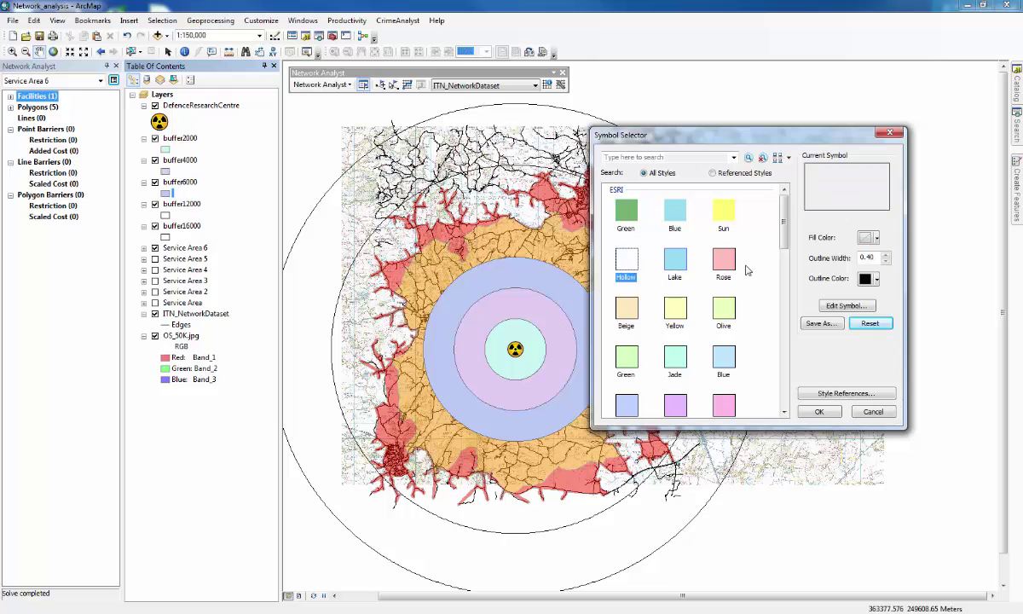
left_click(887, 256)
left_click(820, 412)
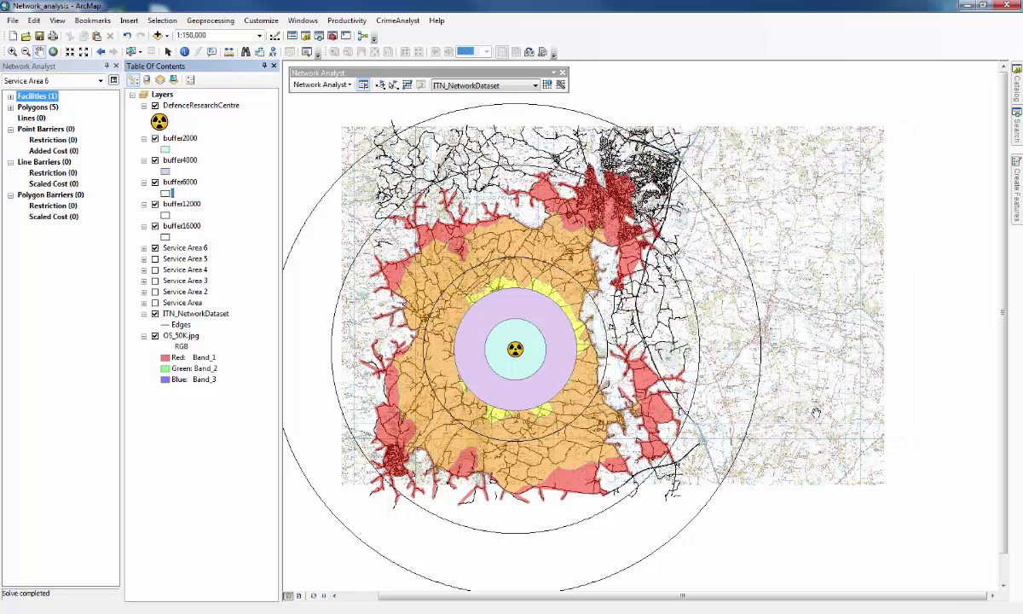
Step: Change the buffer4000 layer's symbol to Hollow with an outline width of 1
left_click(164, 171)
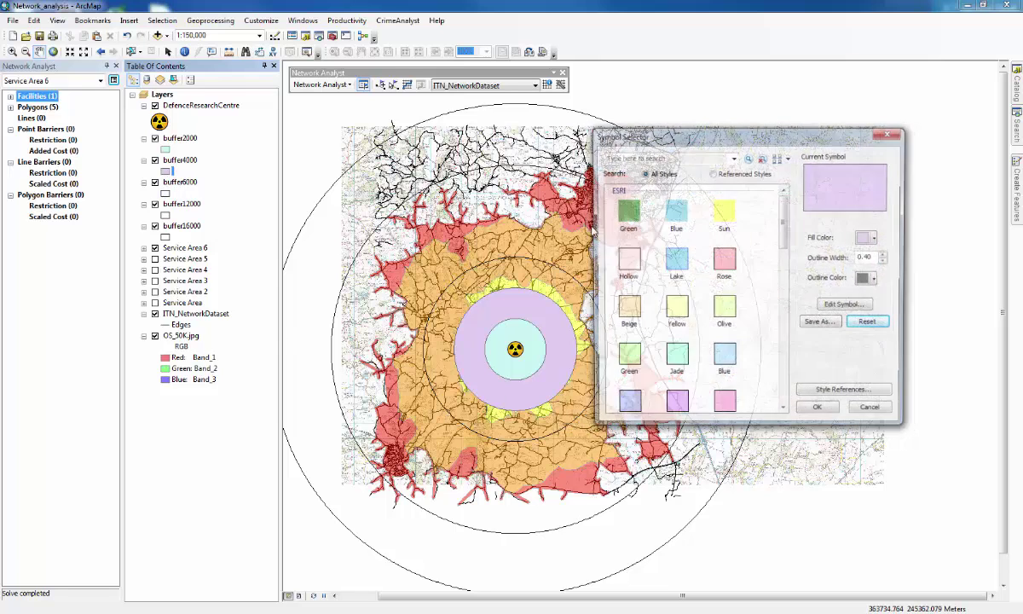
left_click(867, 239)
left_click(637, 267)
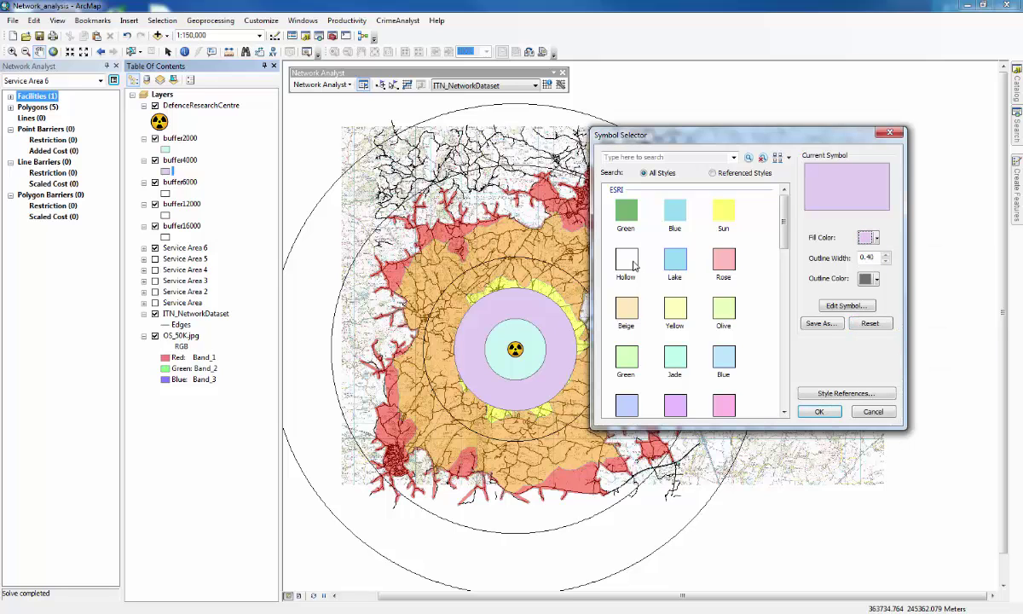
left_click(627, 261)
left_click(886, 257)
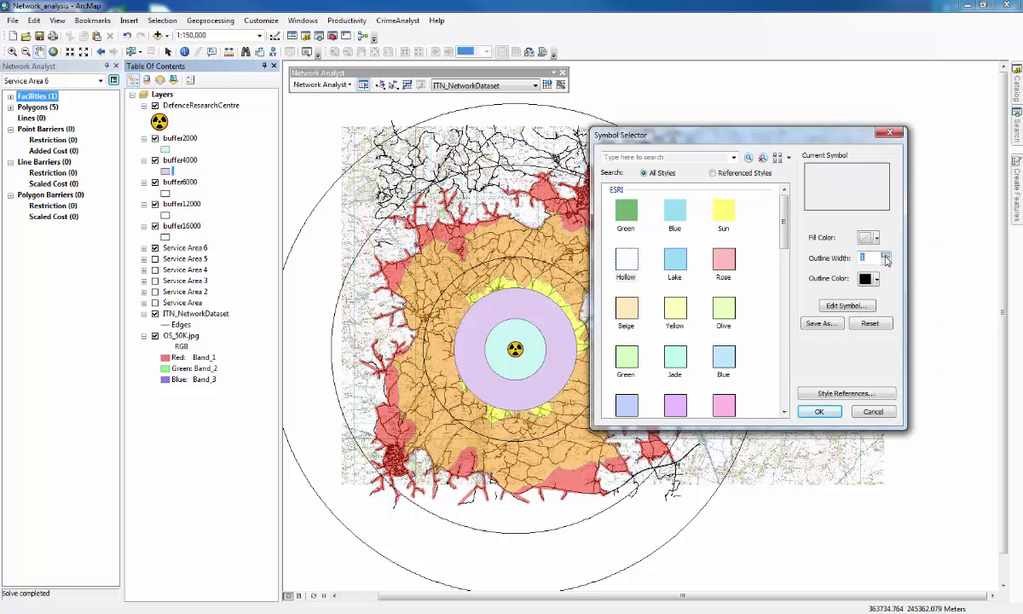
left_click(820, 410)
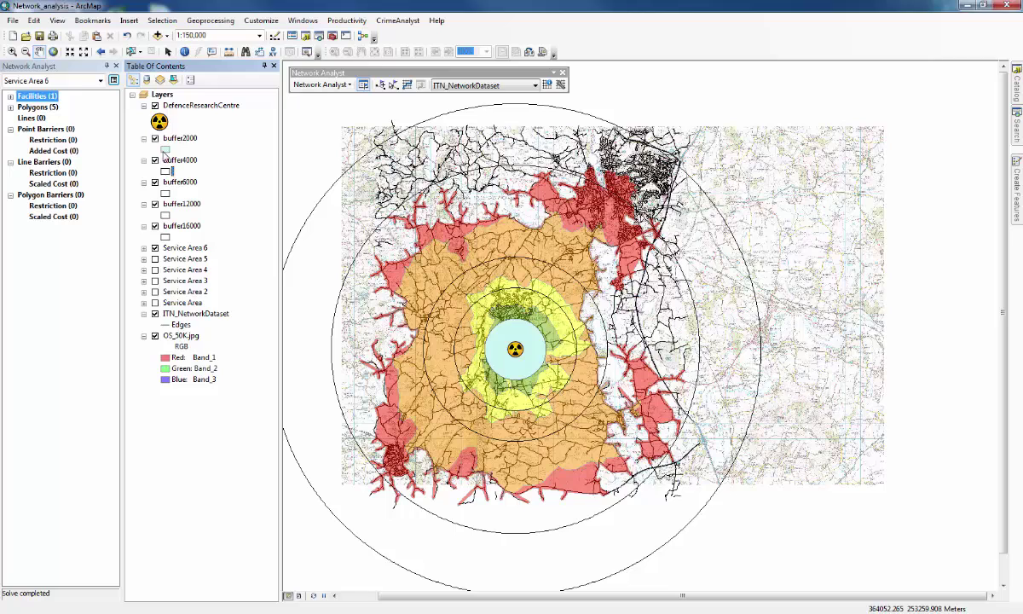
Step: Change the buffer2000 layer's symbol to Hollow
left_click(165, 150)
left_click(625, 264)
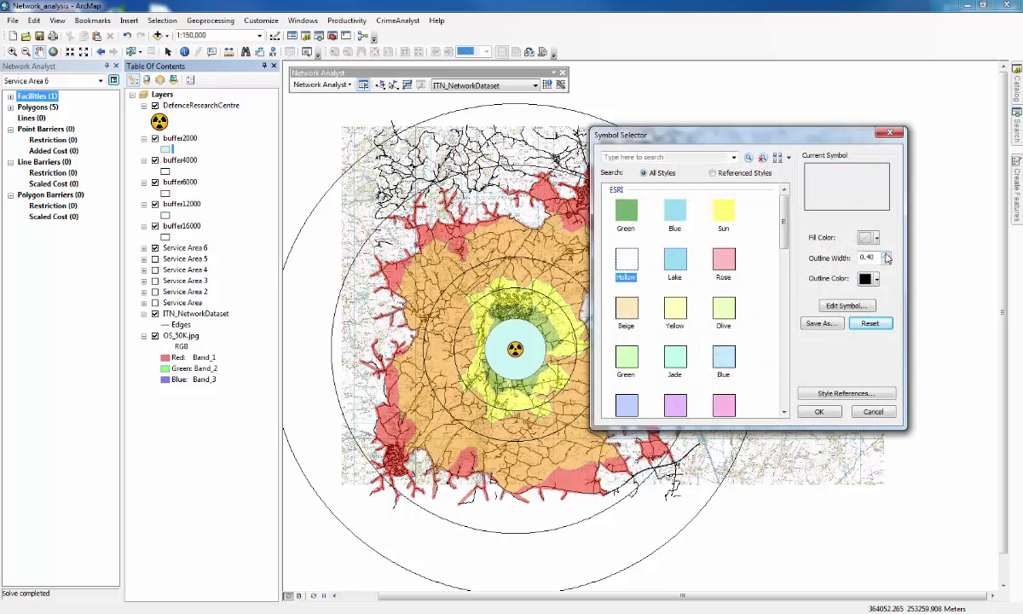
left_click(819, 411)
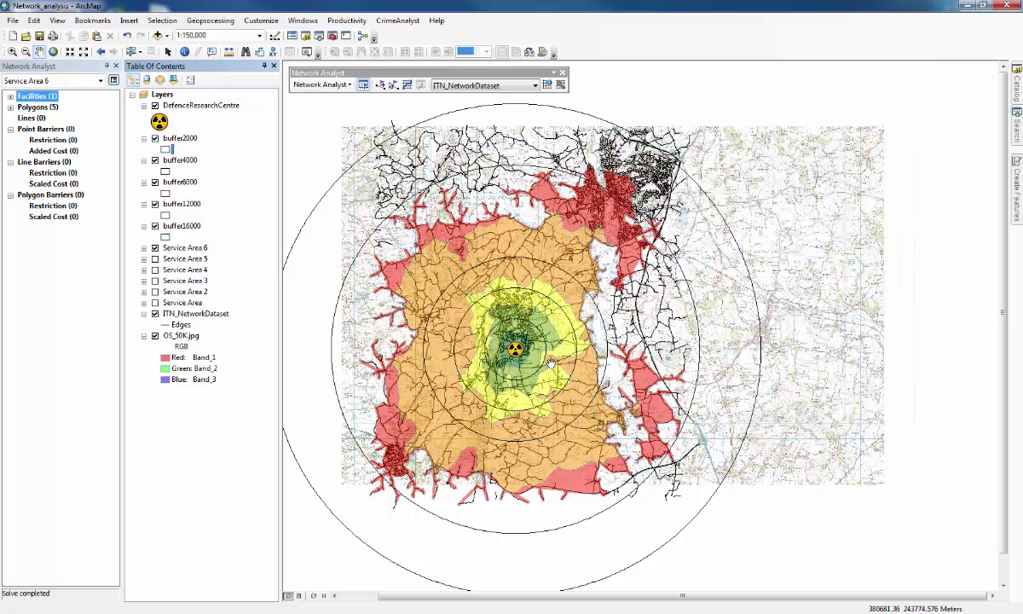
scroll(550, 364, "up", 2)
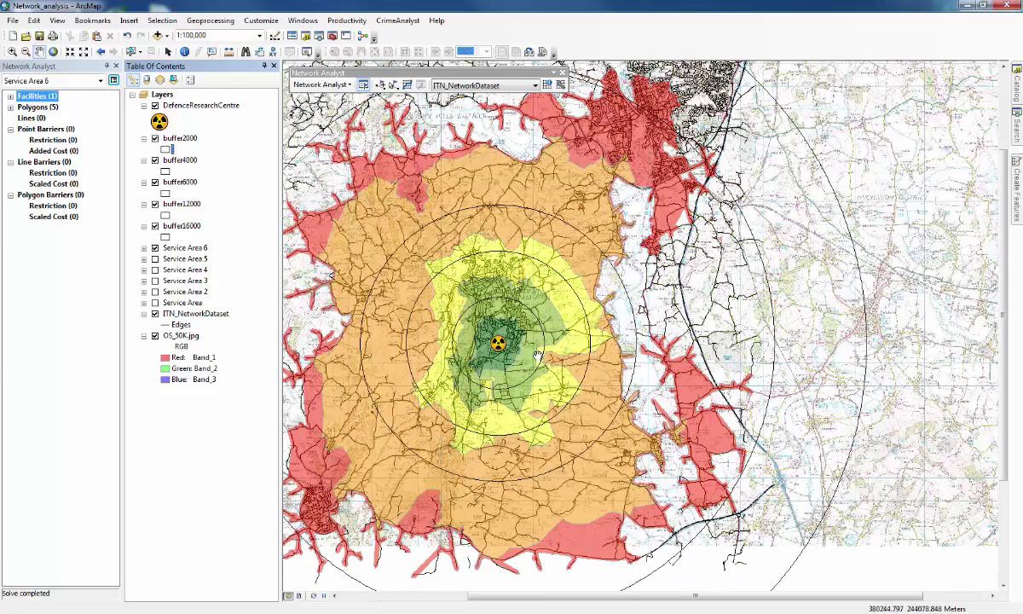